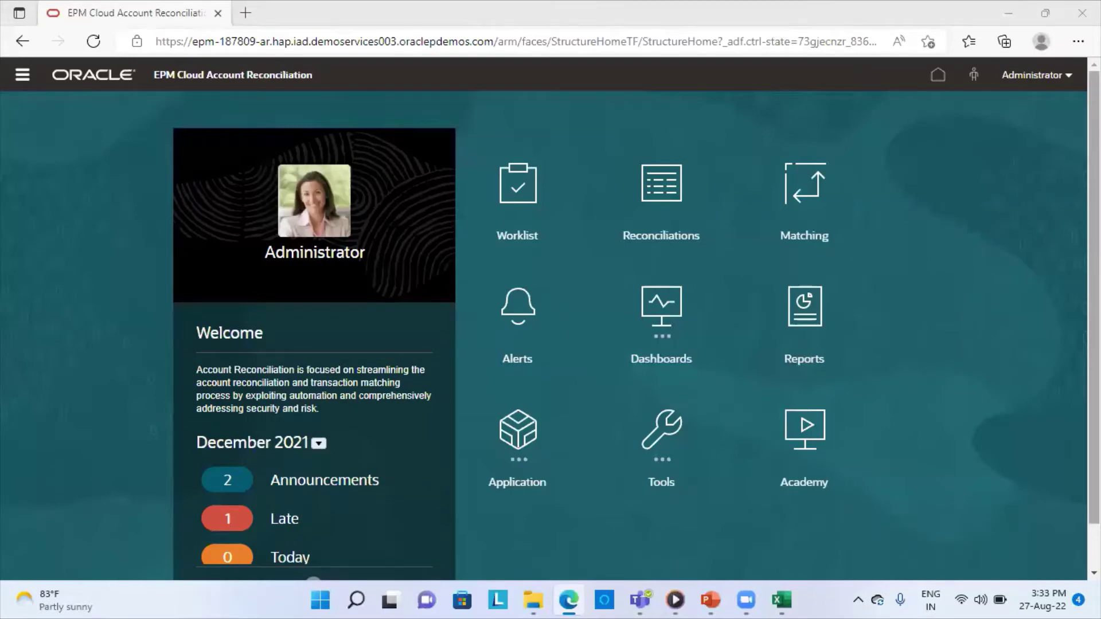
# Step: Search the reconciliation profiles for 303-inco and open the Intercompany 96/87 profile
pyautogui.click(520, 441)
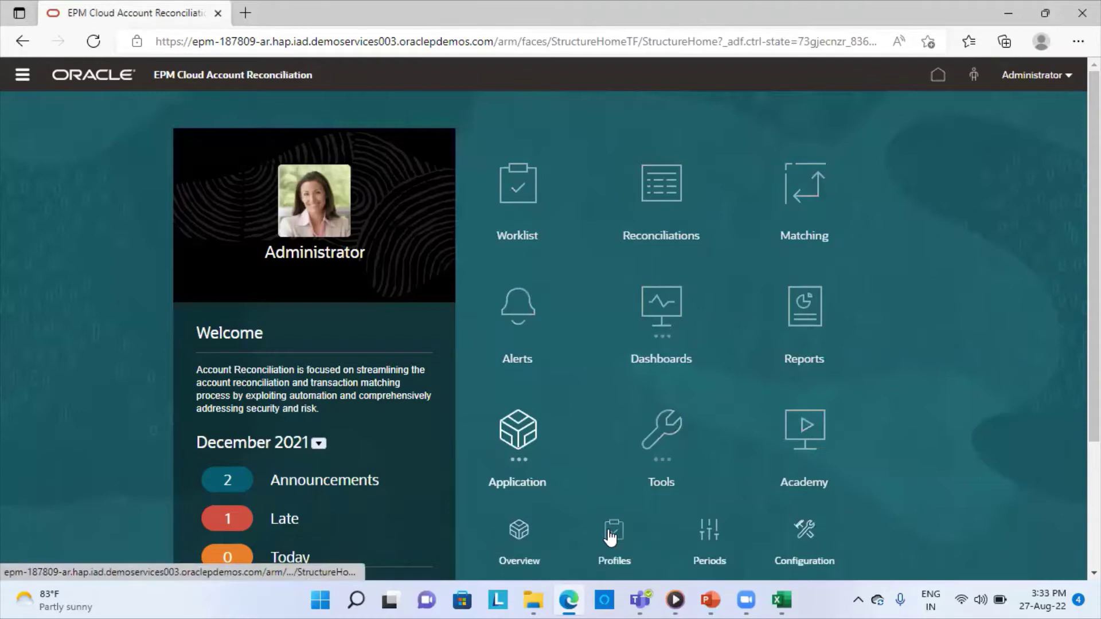
pyautogui.click(612, 538)
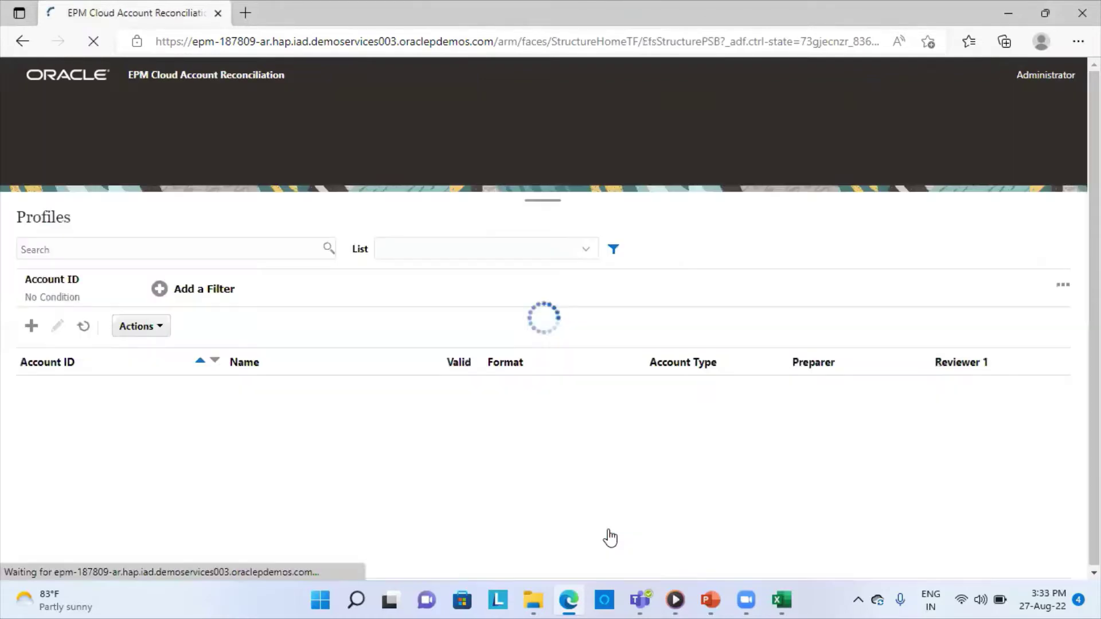
pyautogui.click(86, 249)
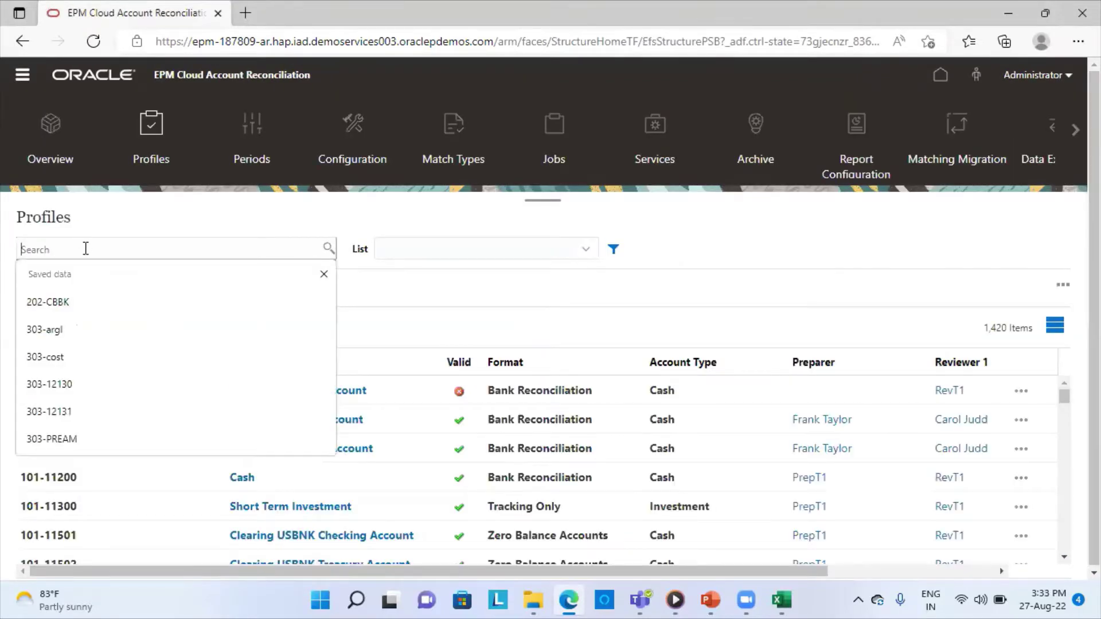
pyautogui.write('303-')
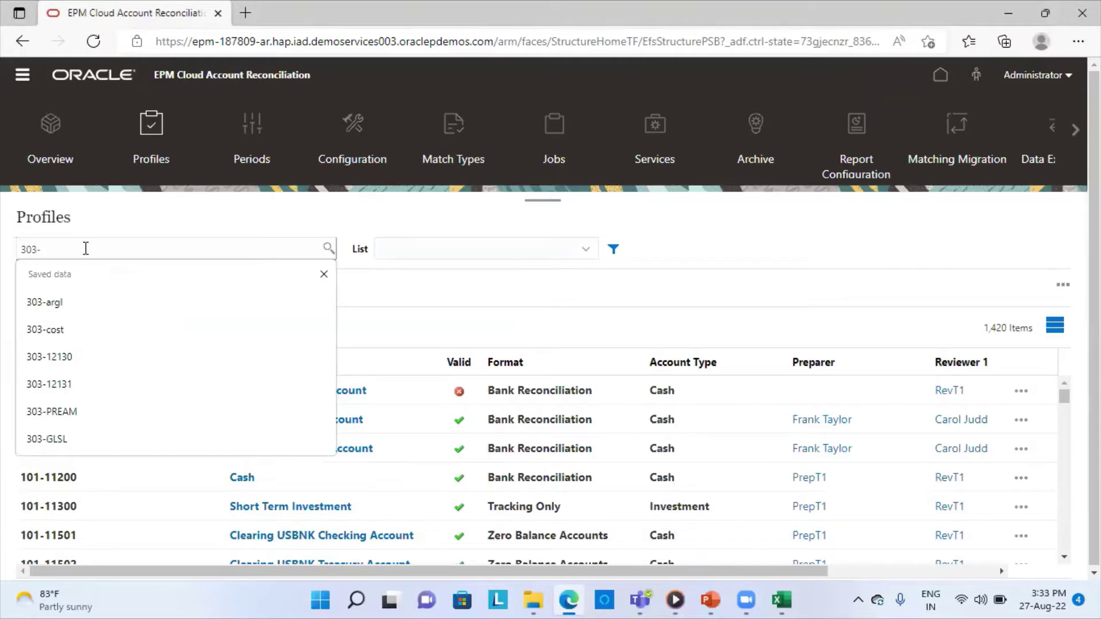
pyautogui.write('inco')
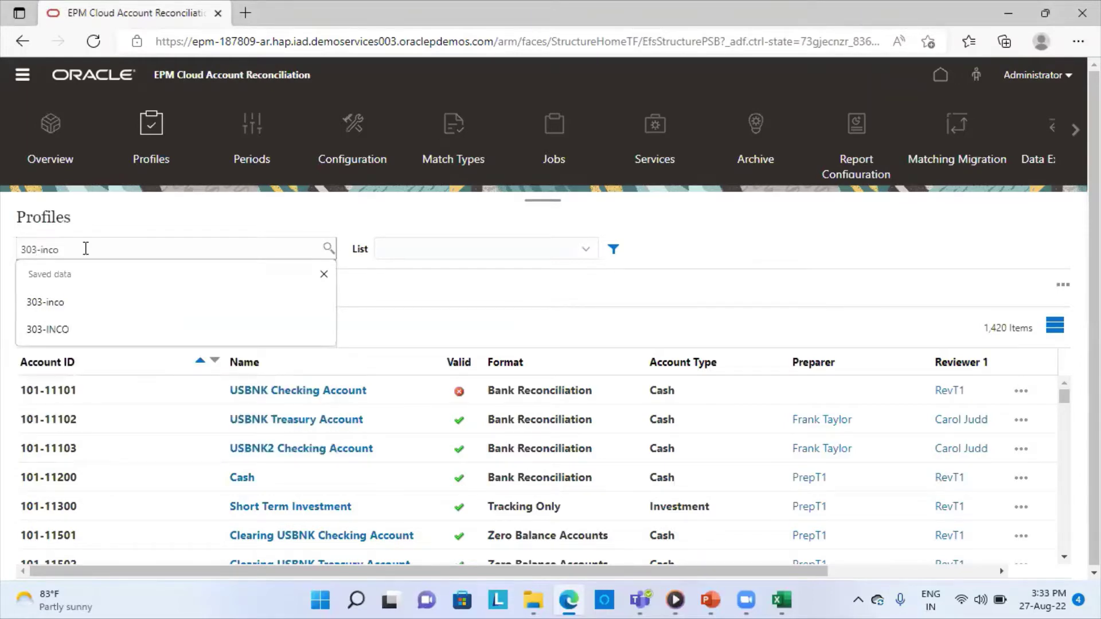
pyautogui.press('Return')
pyautogui.click(113, 391)
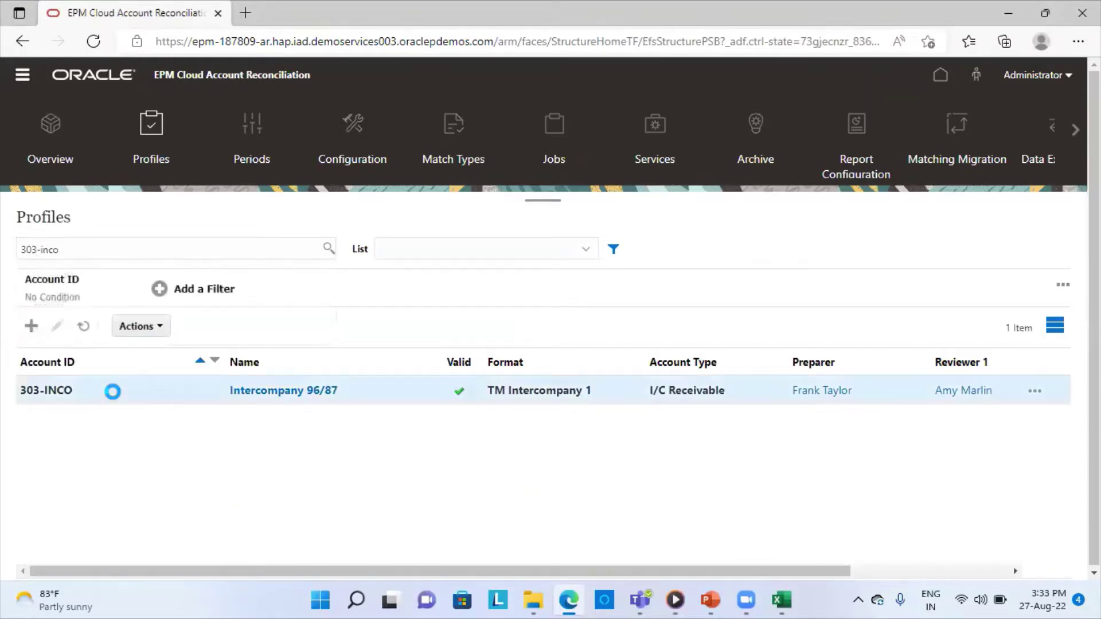
pyautogui.click(243, 392)
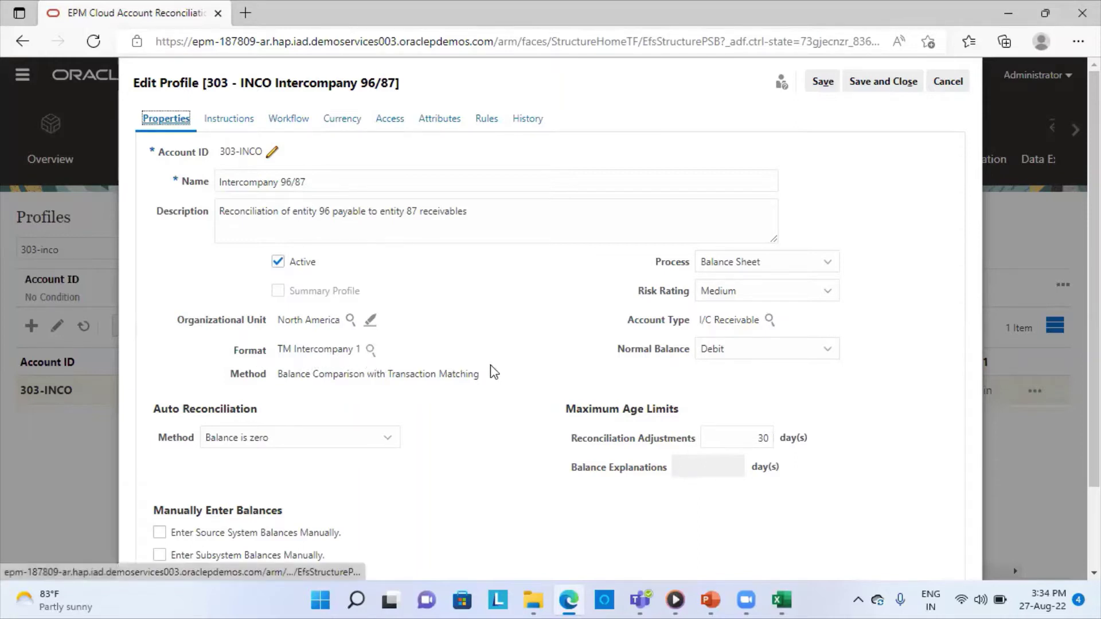
# Step: Review the profile's properties, workflow and currency settings, and close it without saving
pyautogui.scroll(-2, 486, 534)
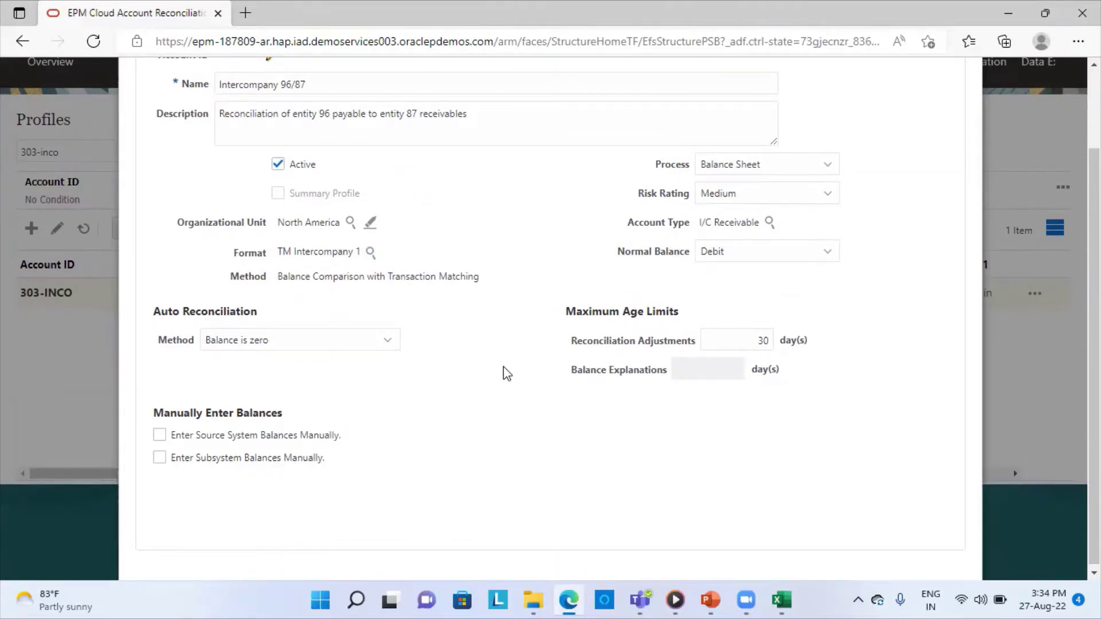
pyautogui.scroll(2, 507, 373)
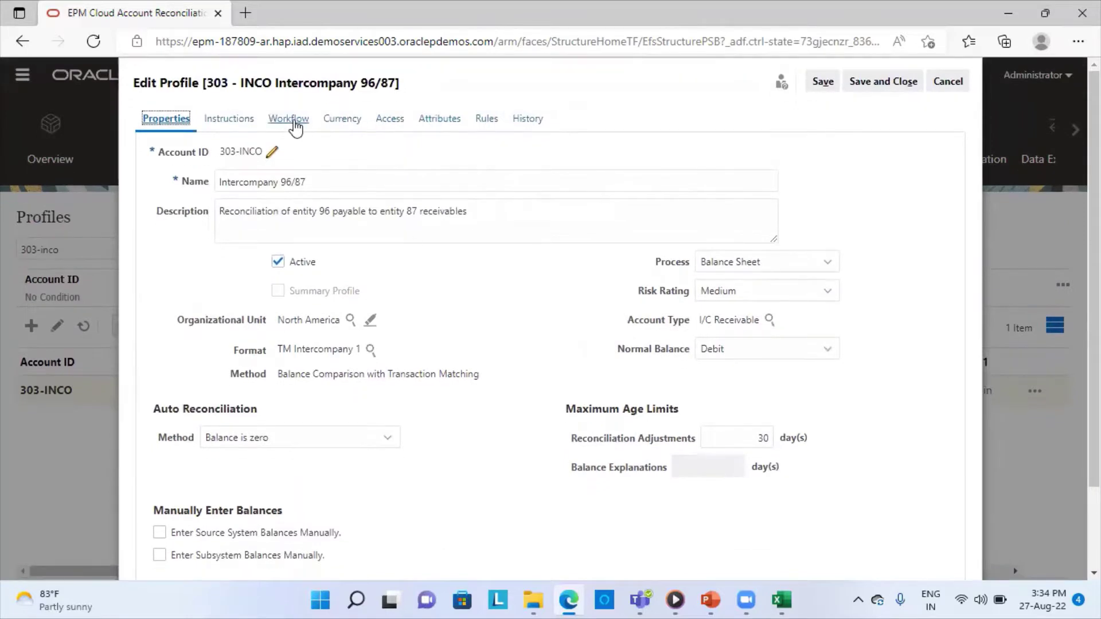
pyautogui.click(292, 124)
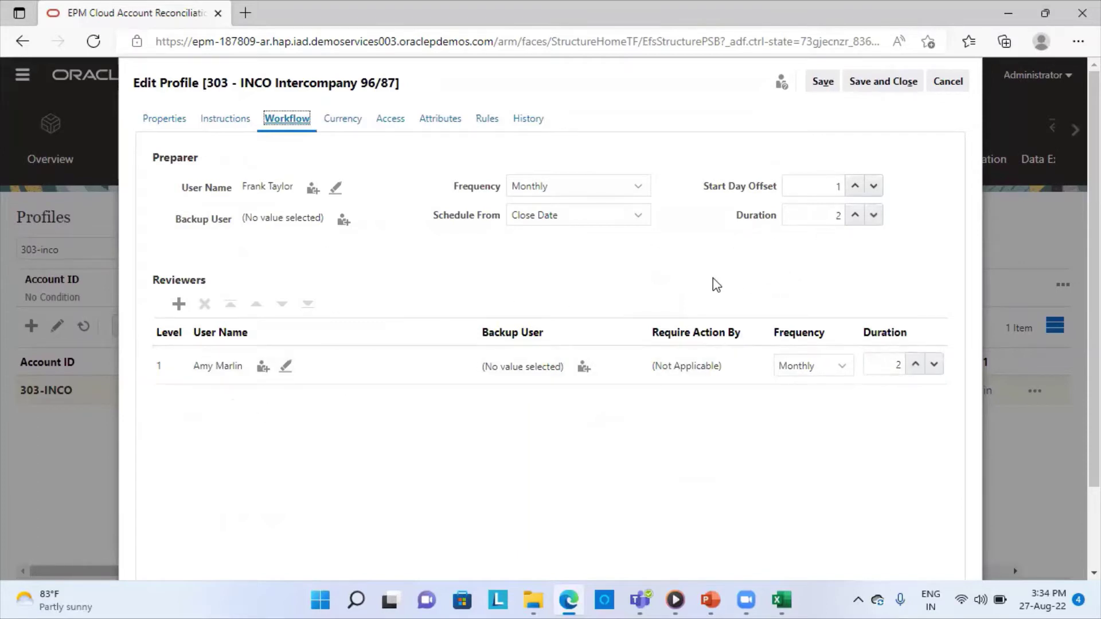
pyautogui.click(348, 124)
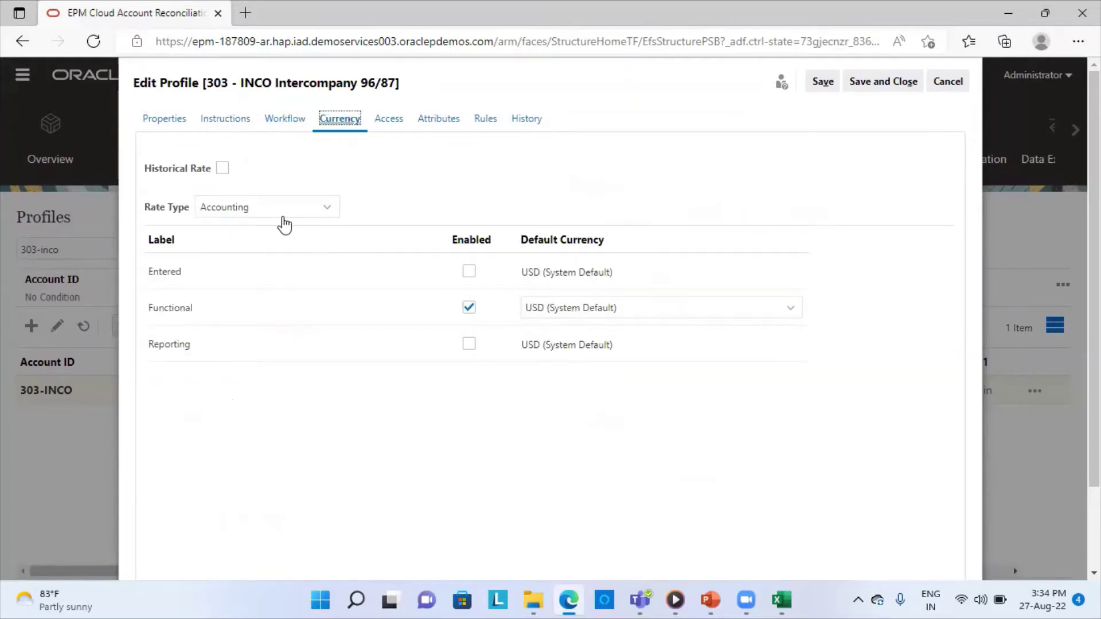
pyautogui.click(945, 89)
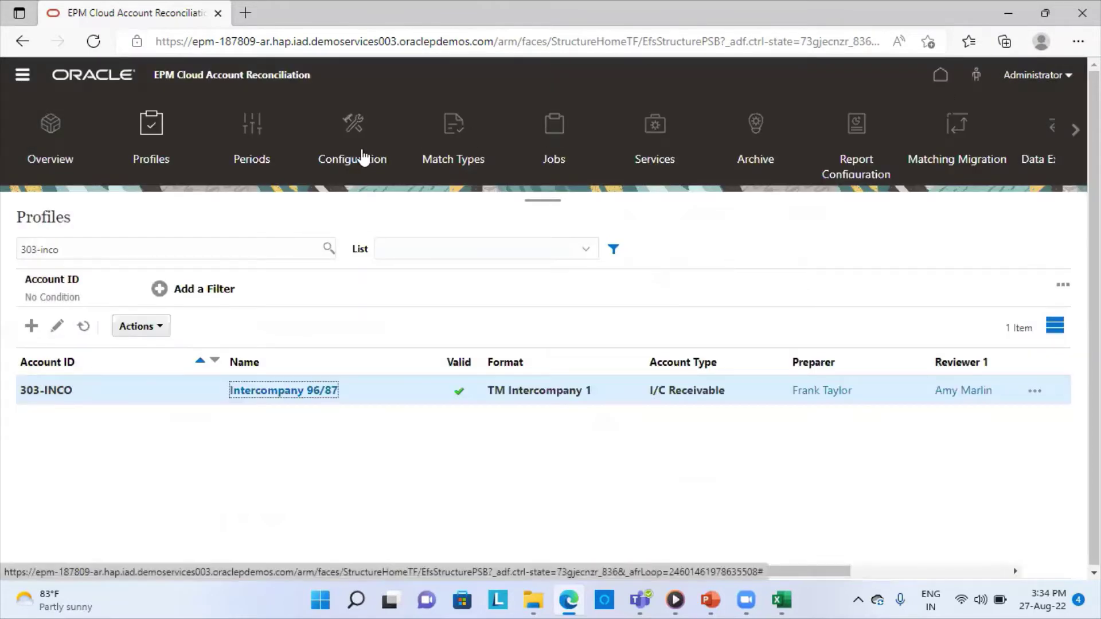
# Step: Open the TM Intercompany 1 format from the configured reconciliation formats
pyautogui.click(360, 158)
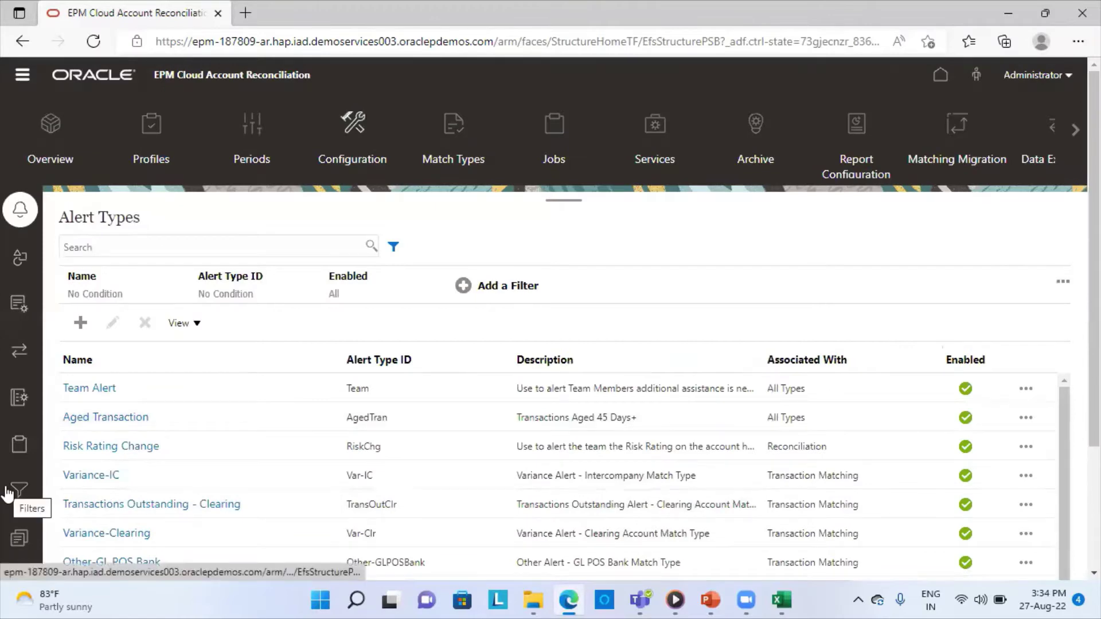
pyautogui.scroll(-3, 7, 493)
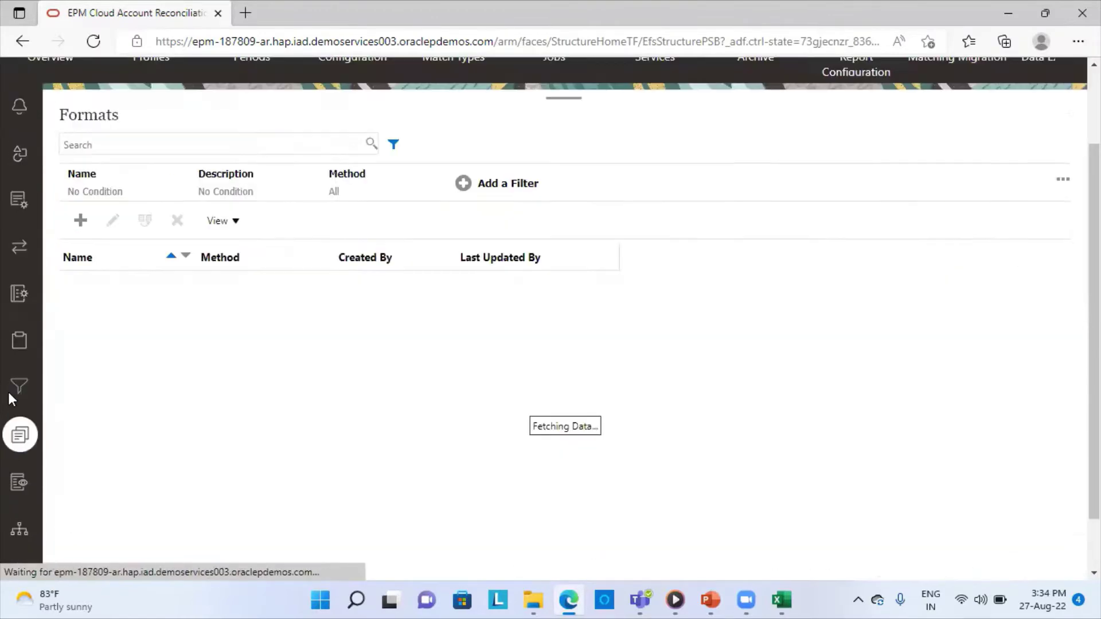
pyautogui.scroll(-5, 150, 450)
pyautogui.scroll(-5, 150, 454)
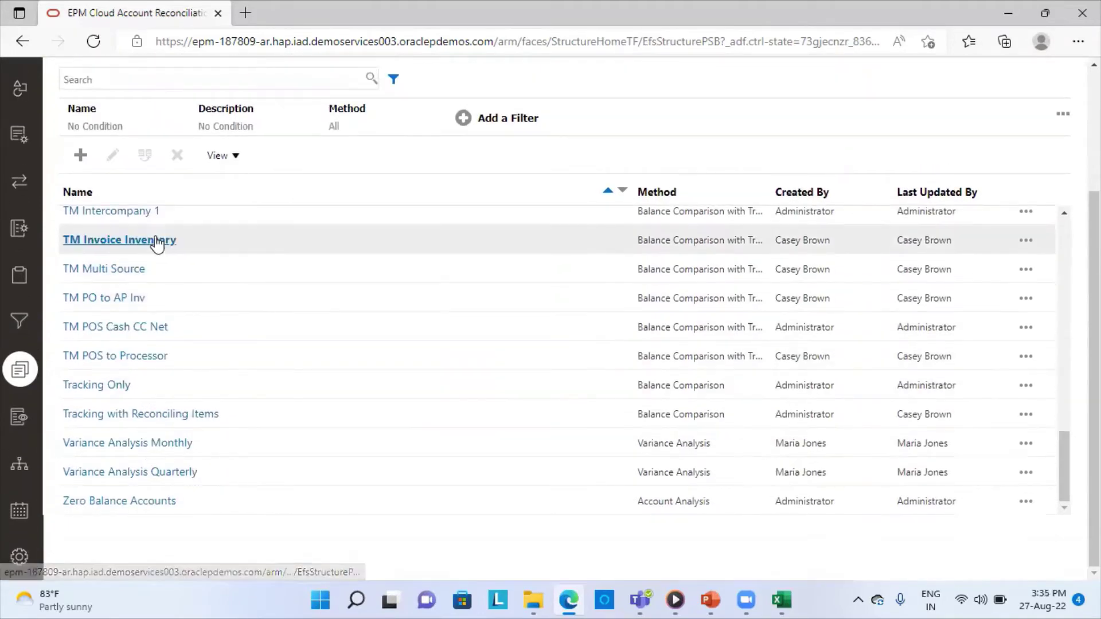
pyautogui.click(147, 217)
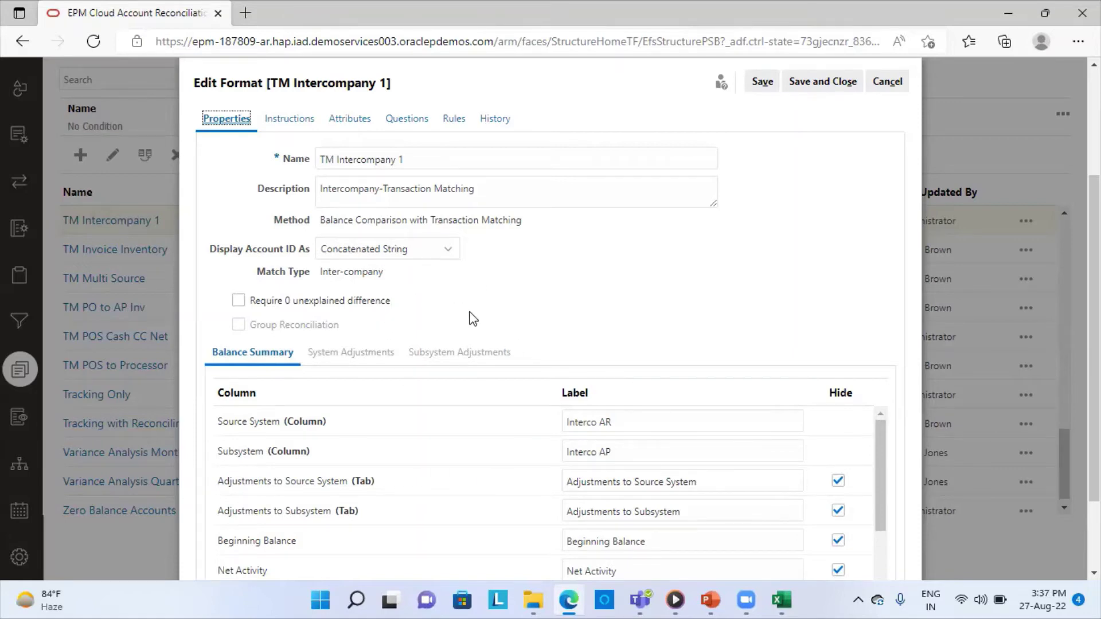
# Step: Review the format's properties and balance summary labels, and close it without saving
pyautogui.scroll(-1, 473, 322)
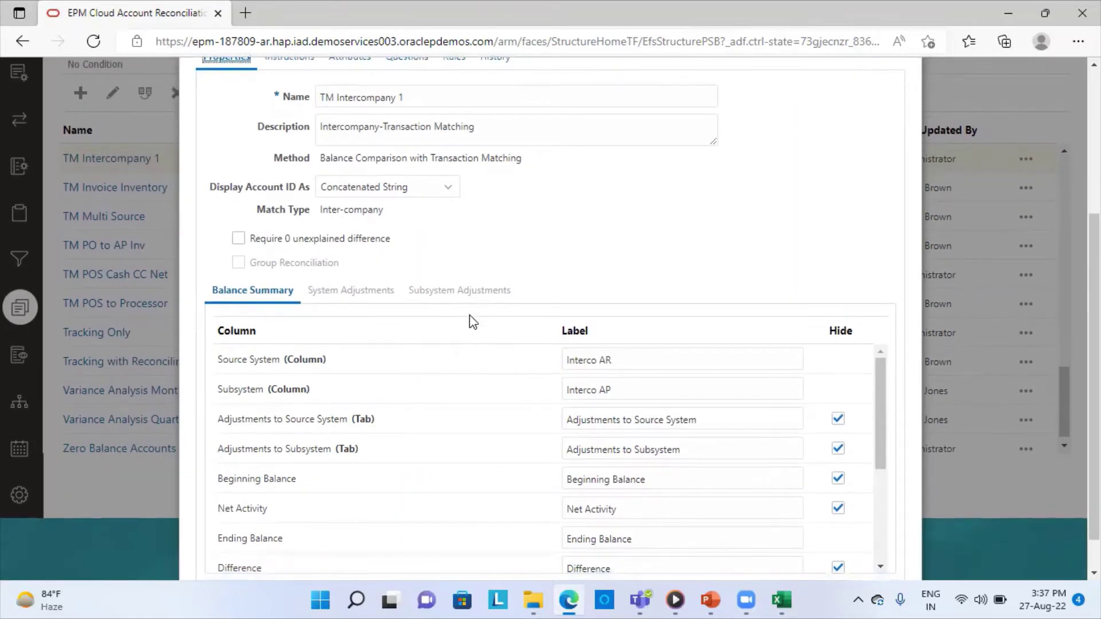
pyautogui.scroll(-1, 473, 322)
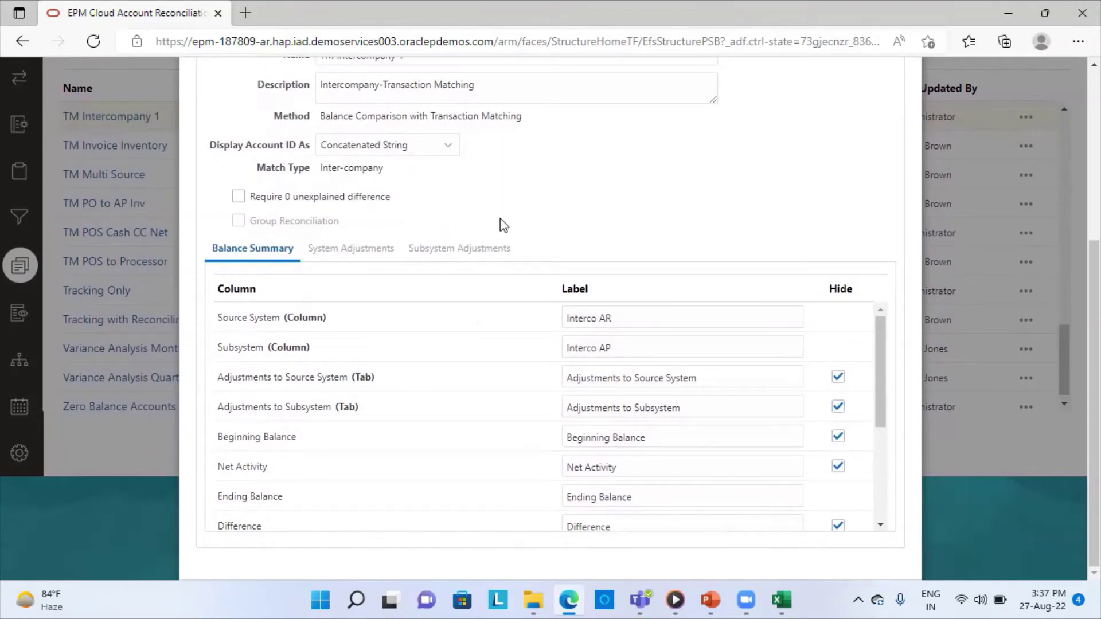
pyautogui.scroll(1, 501, 224)
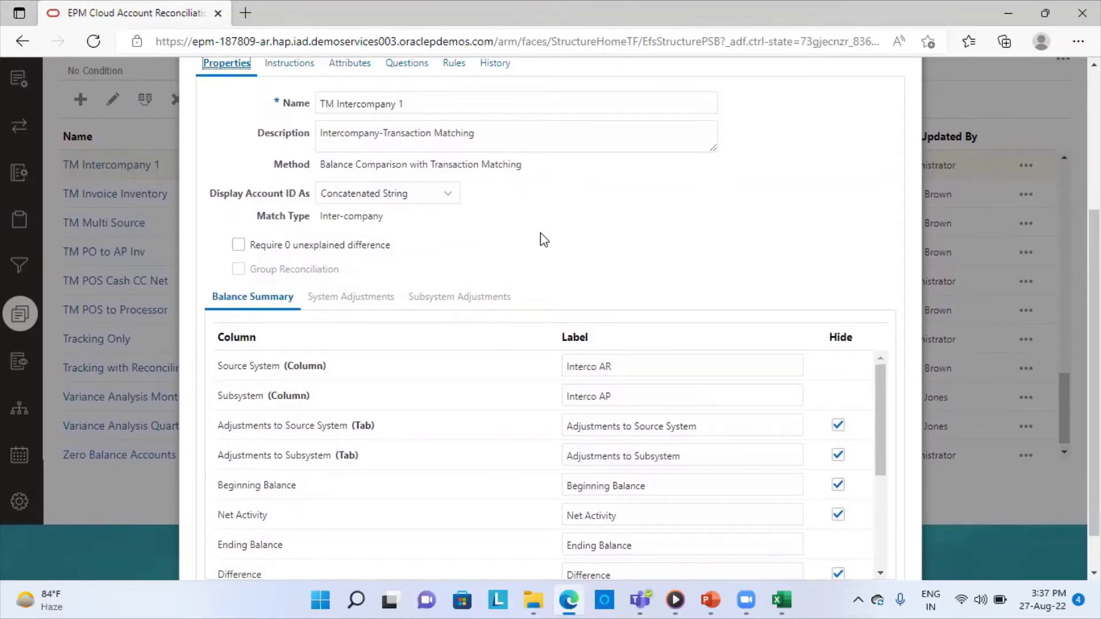
pyautogui.scroll(1, 544, 240)
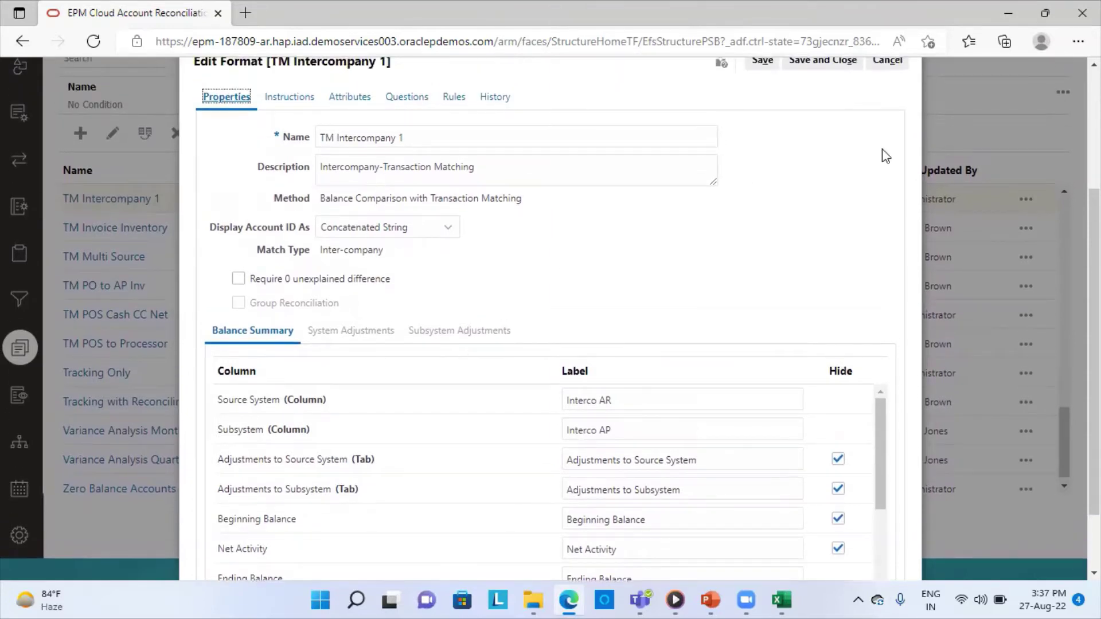
pyautogui.scroll(2, 885, 135)
pyautogui.click(886, 148)
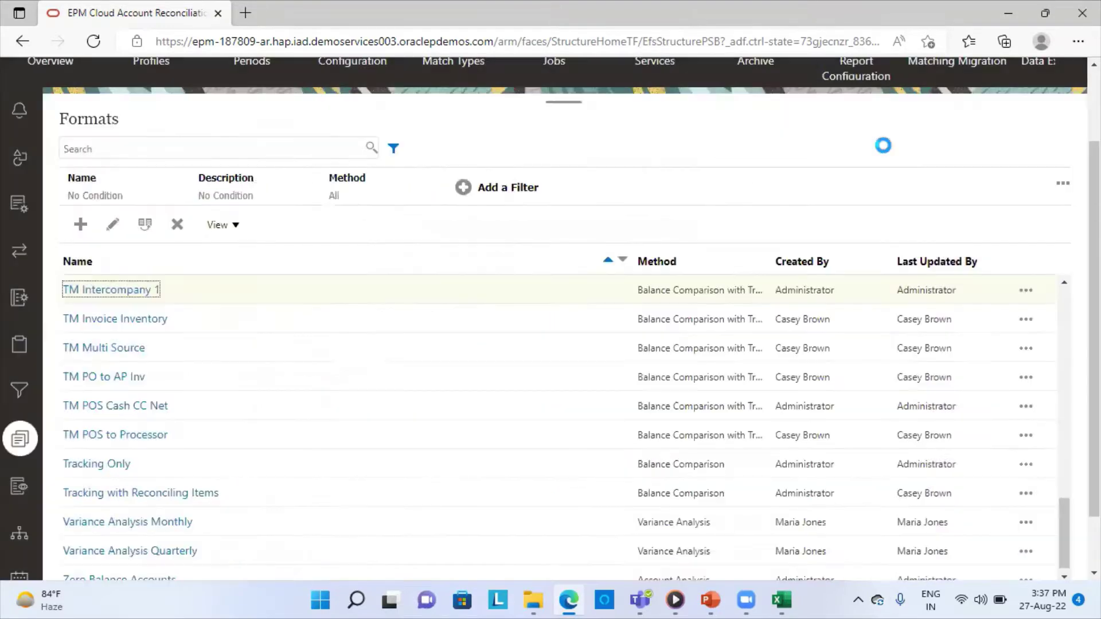
# Step: Open the Intercompany match type, set its status to Pending and save it
pyautogui.scroll(3, 780, 234)
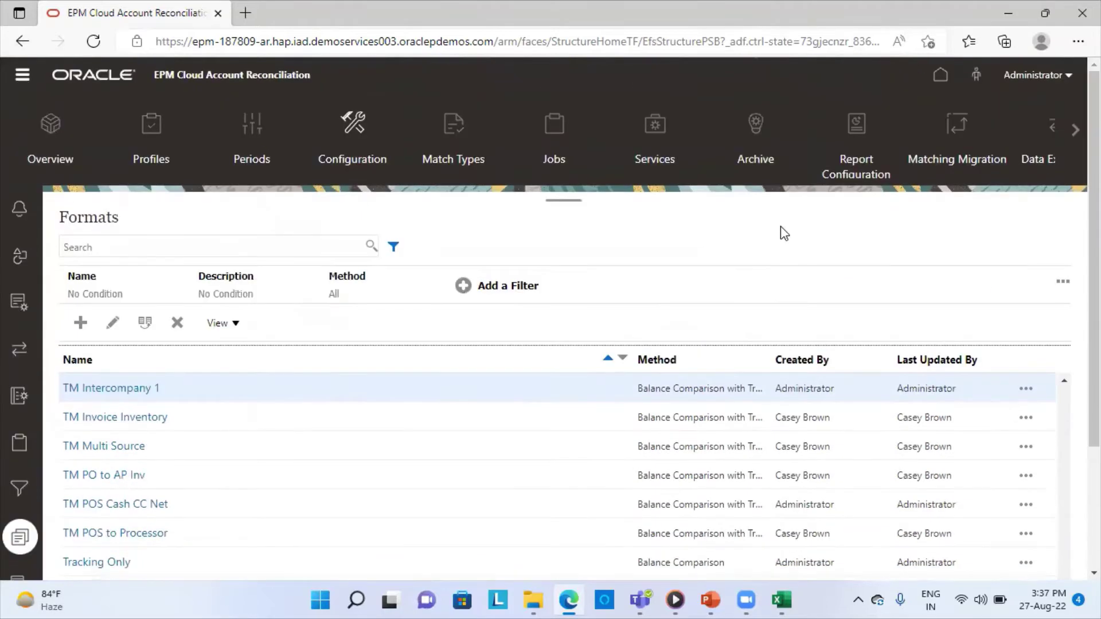
pyautogui.click(942, 74)
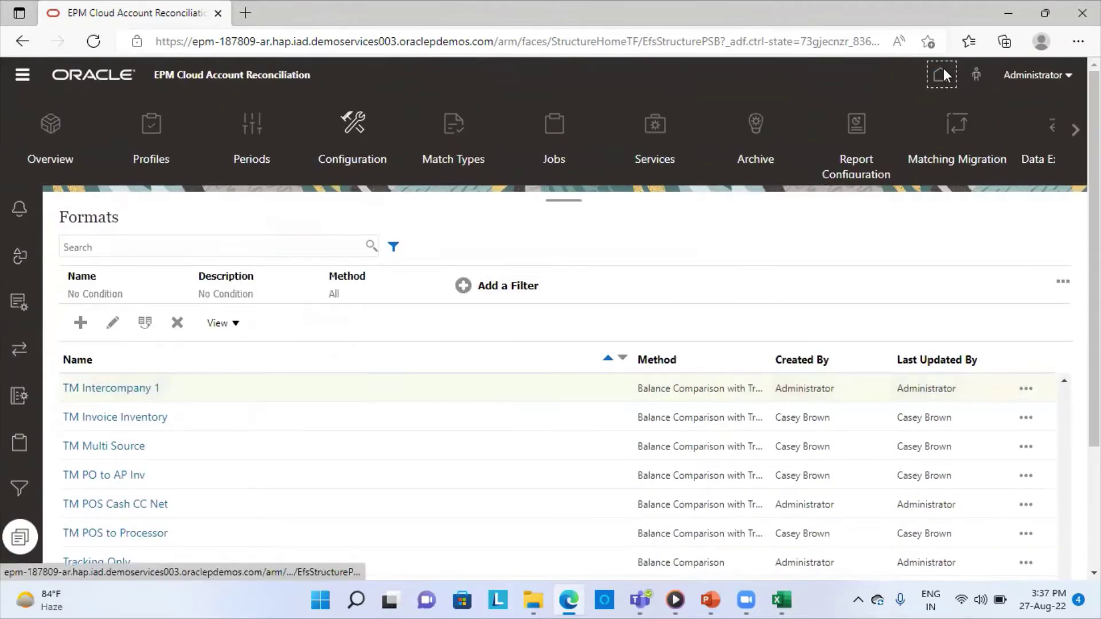
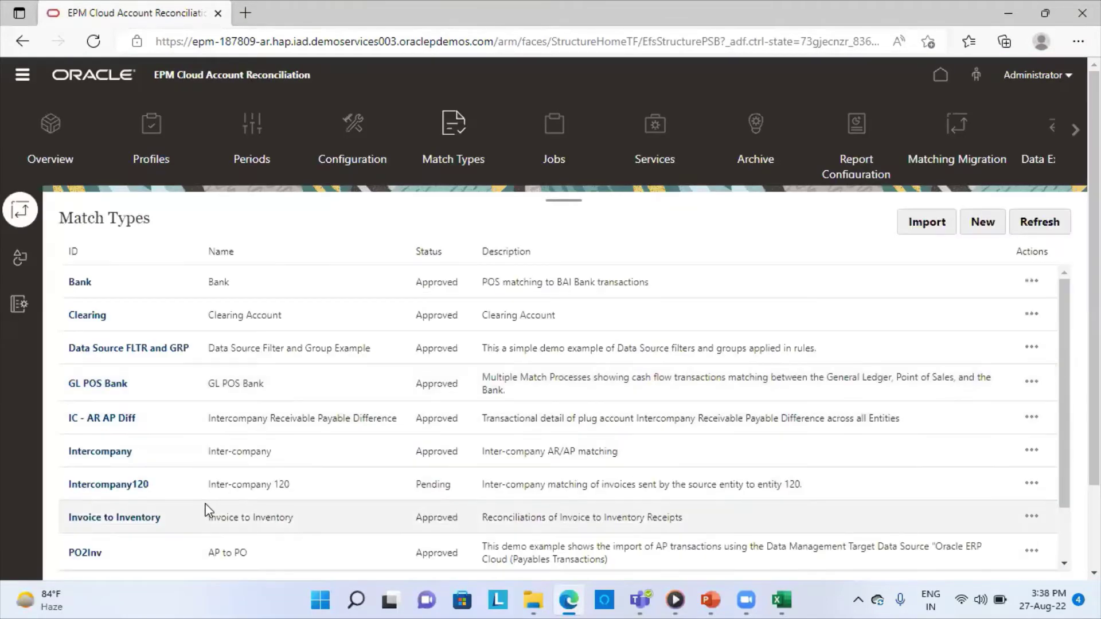
pyautogui.click(115, 450)
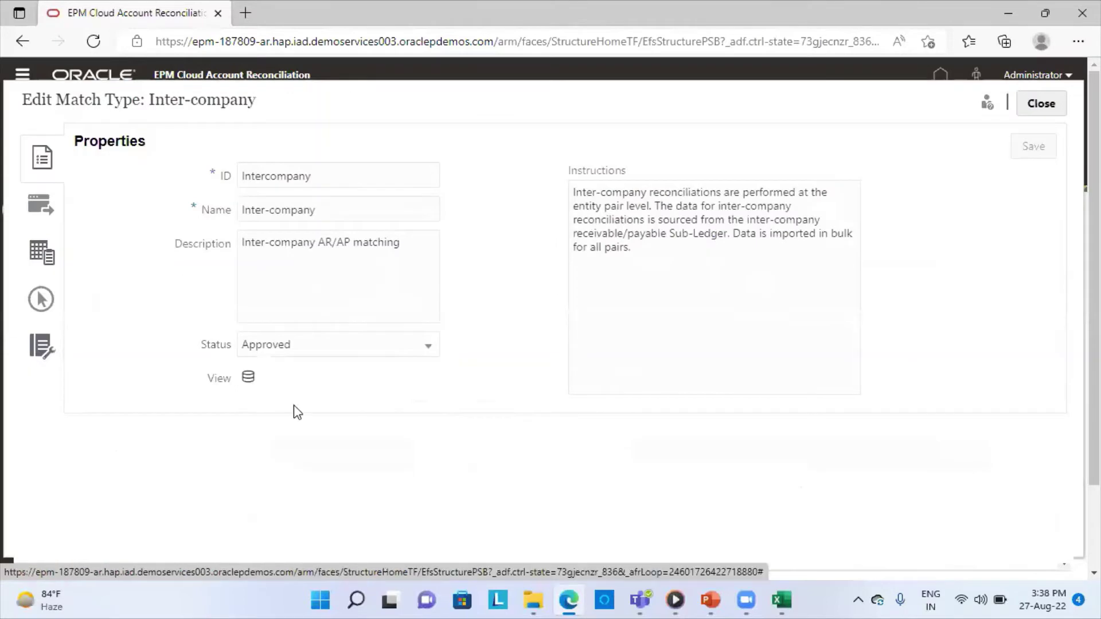
pyautogui.click(300, 351)
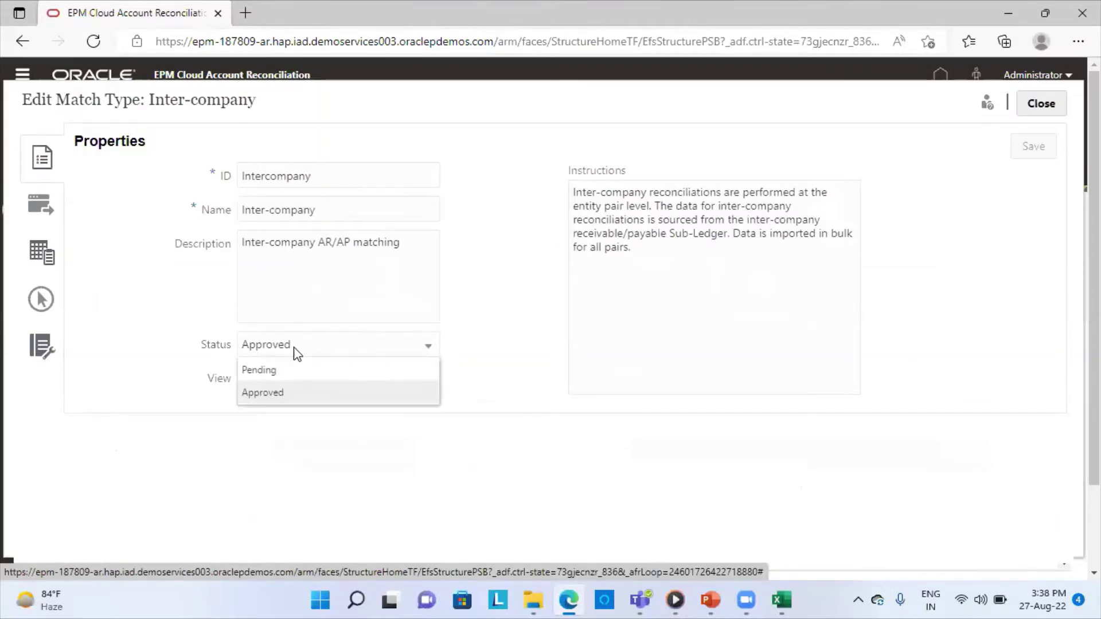
pyautogui.click(289, 376)
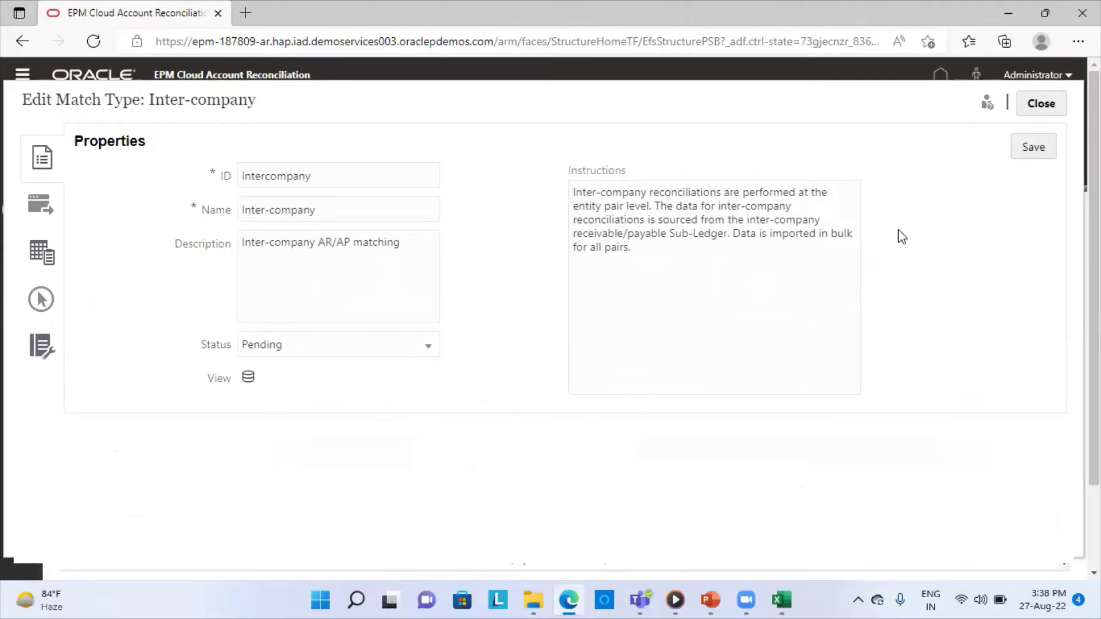
pyautogui.click(1033, 149)
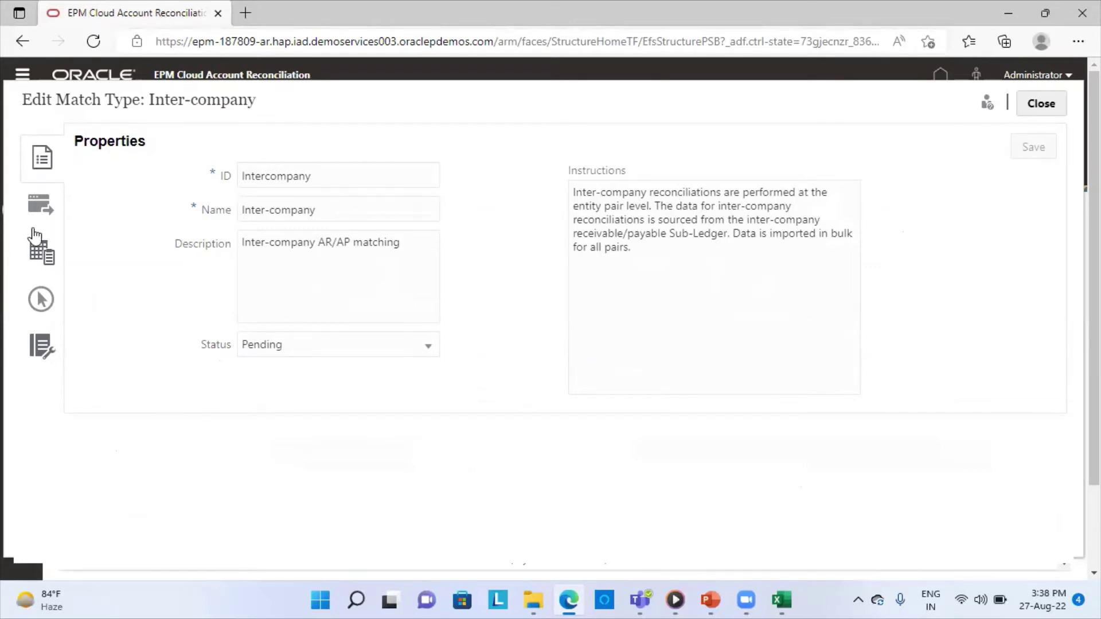
# Step: Examine the properties and attributes of the match type's Accounts Payable and Accounts Receivable data sources
pyautogui.click(42, 208)
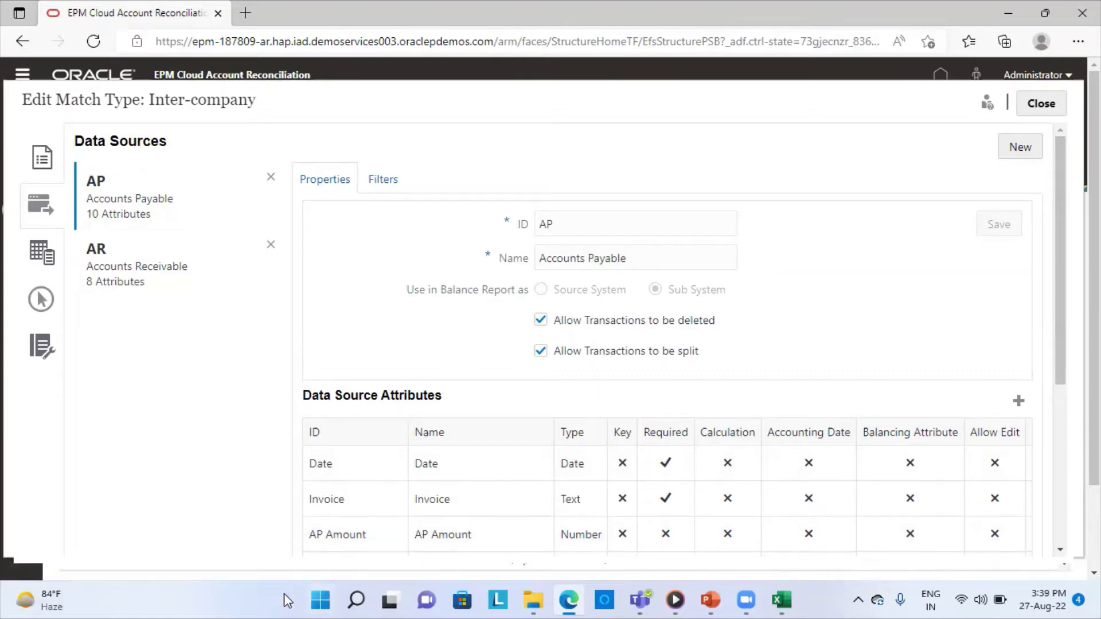
pyautogui.scroll(-5, 344, 441)
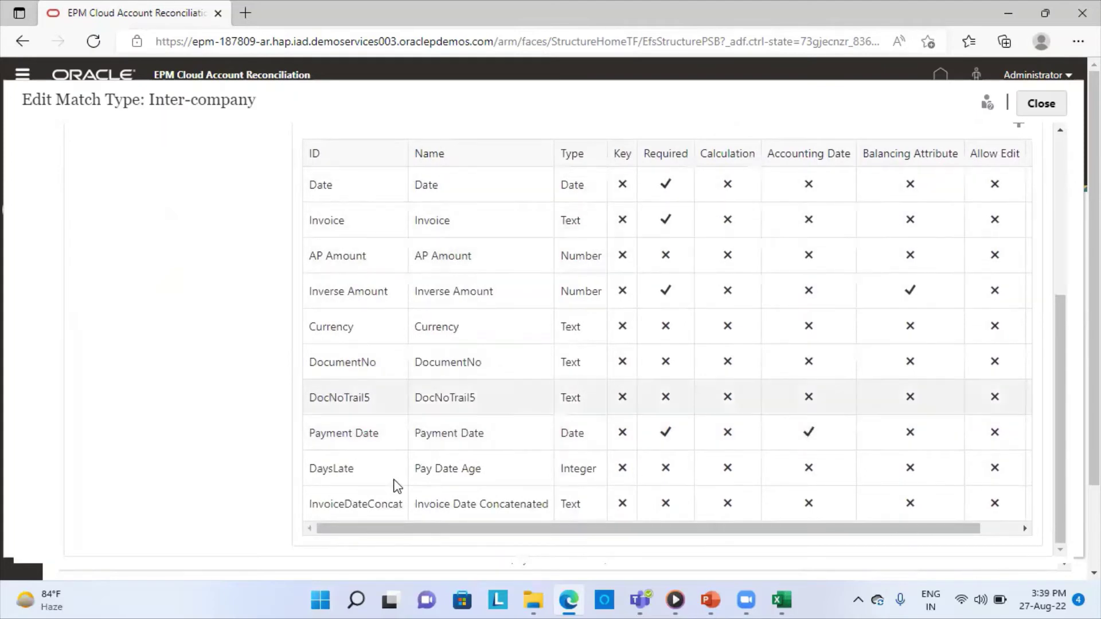
pyautogui.scroll(5, 184, 258)
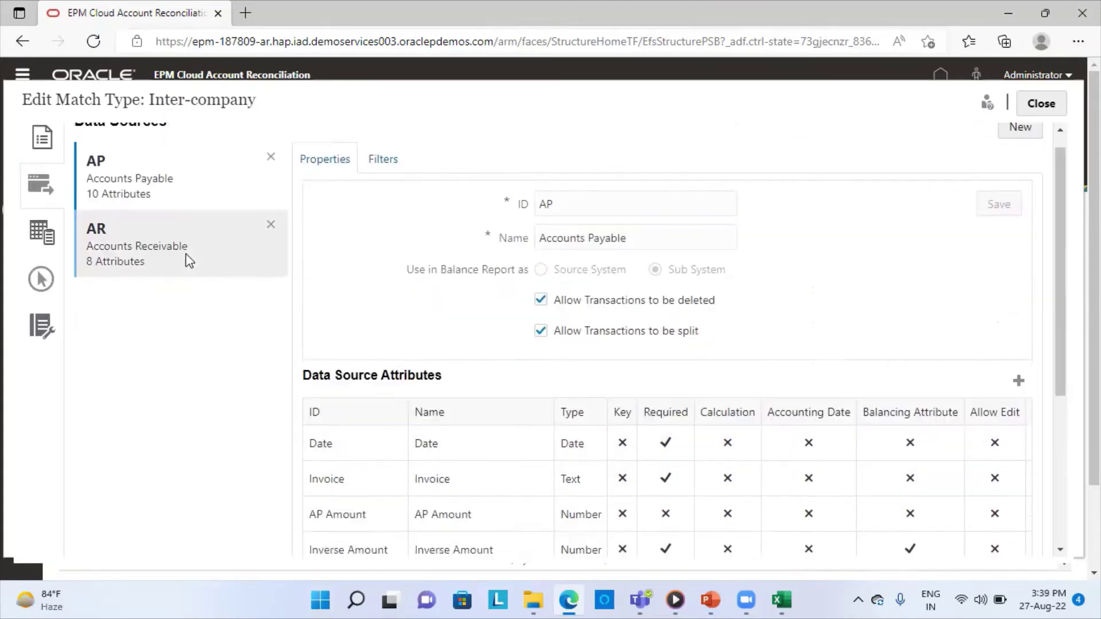
pyautogui.click(96, 255)
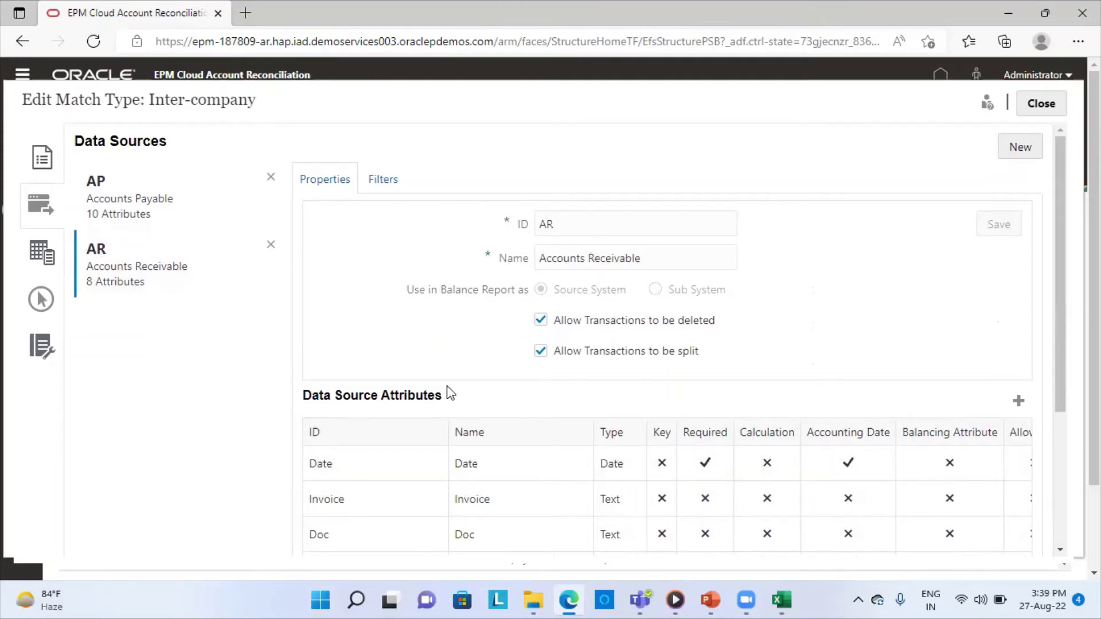
pyautogui.scroll(-2, 447, 385)
pyautogui.scroll(-1, 447, 386)
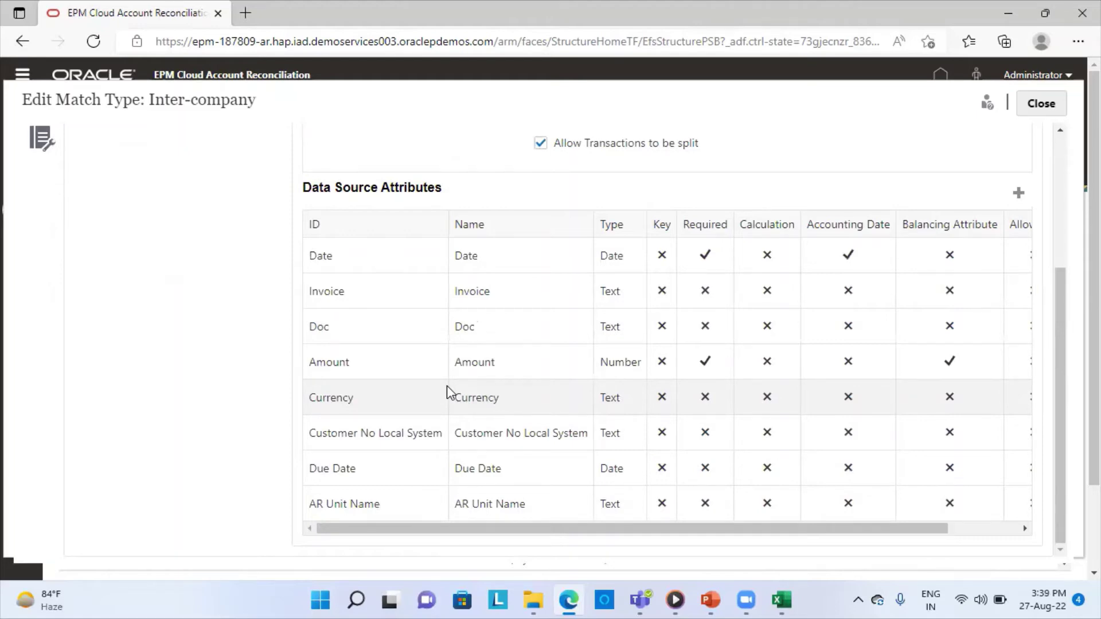
pyautogui.scroll(3, 446, 385)
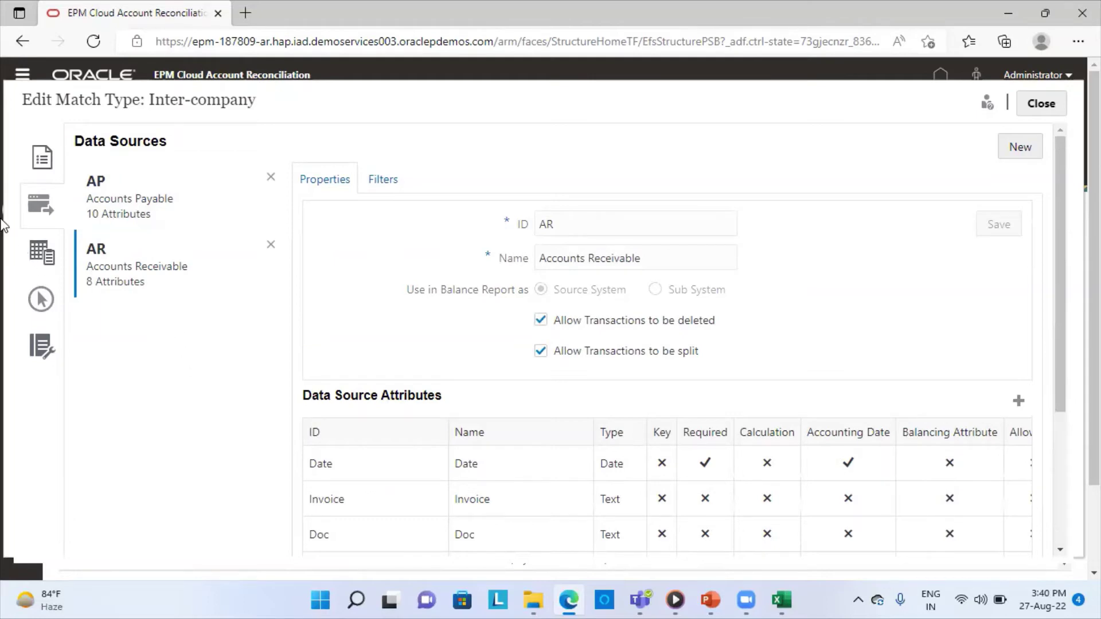
# Step: Examine the match type's transaction types, starting with the Default Adjust type's settings and adjustment attributes
pyautogui.click(49, 266)
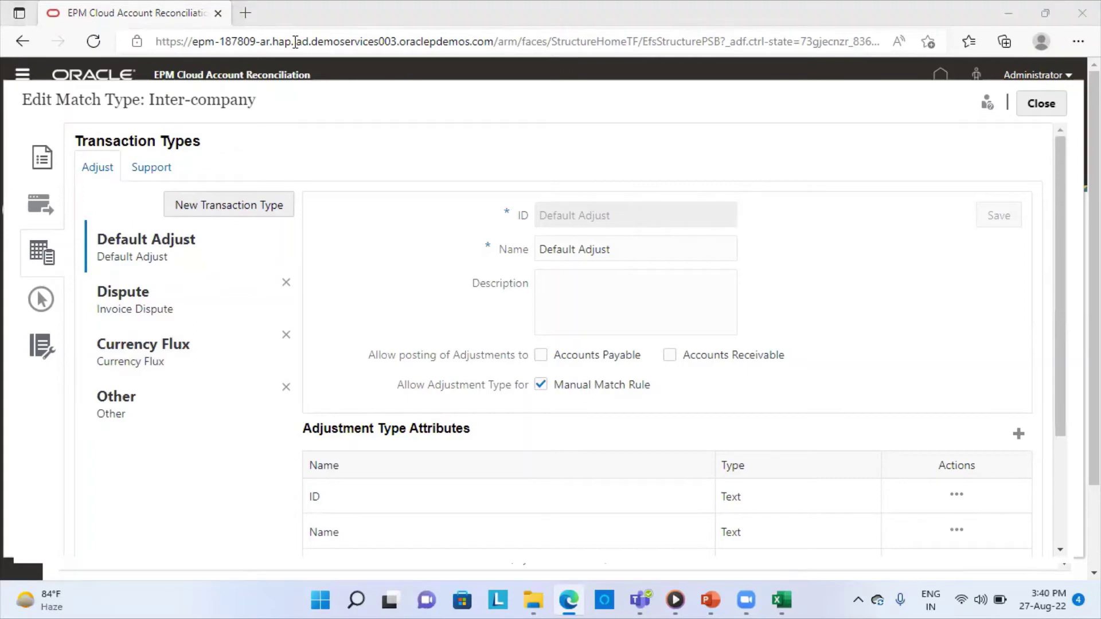
pyautogui.click(978, 324)
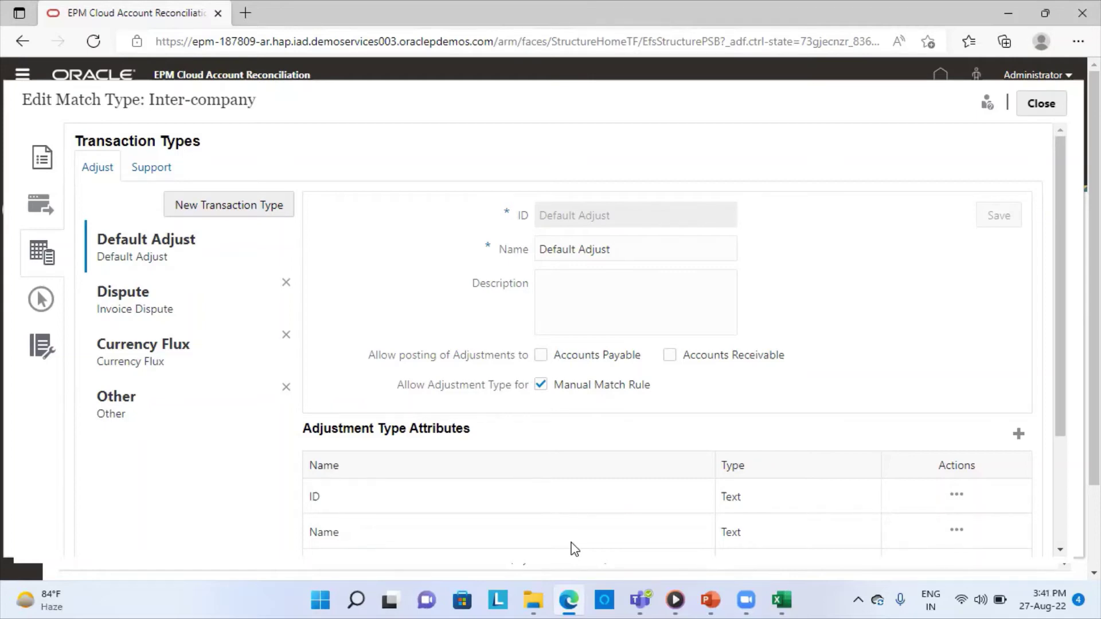
pyautogui.moveTo(569, 600)
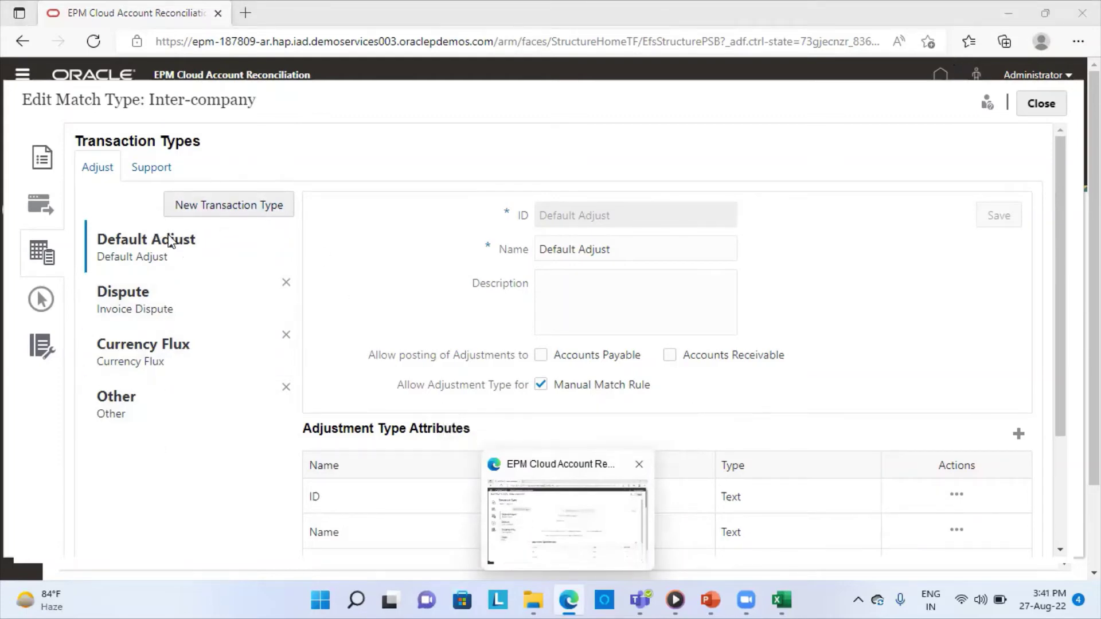
pyautogui.click(186, 257)
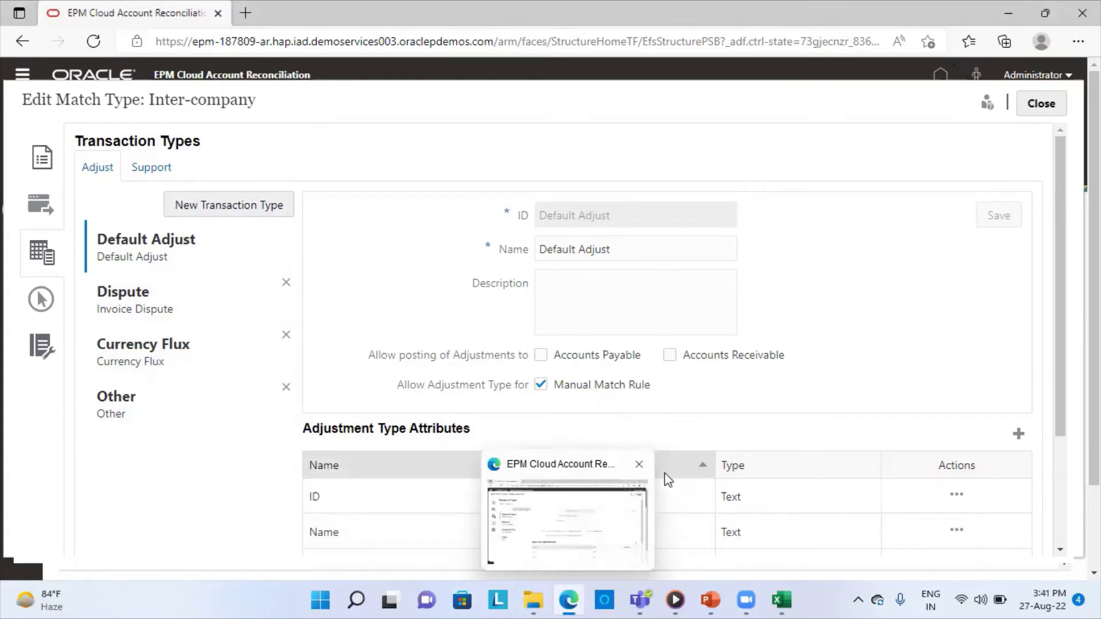
pyautogui.press('Tab')
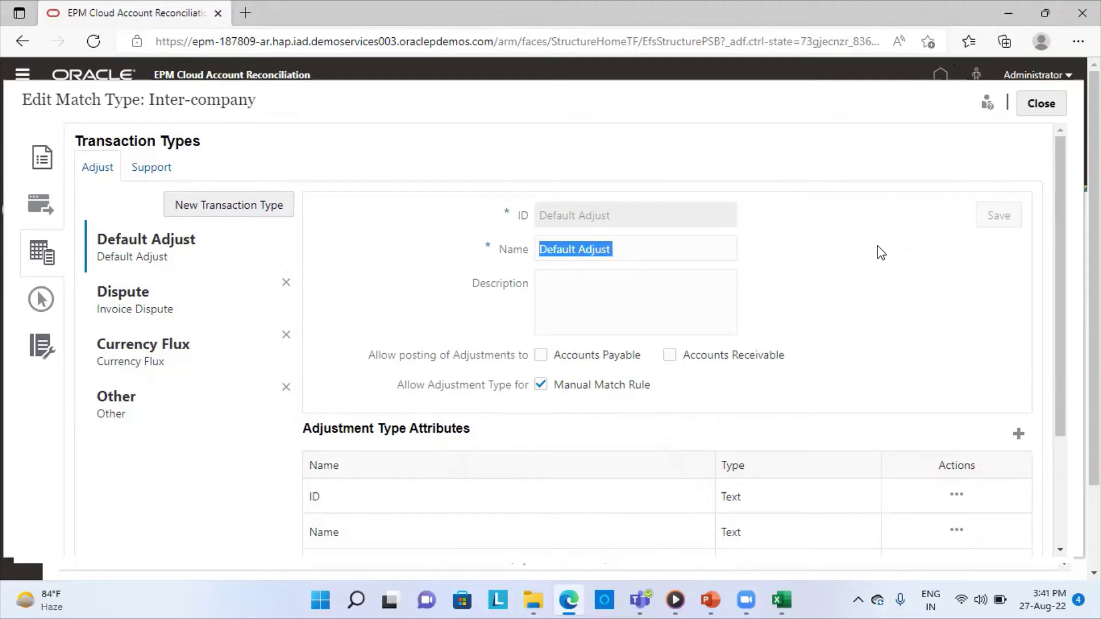
pyautogui.click(841, 294)
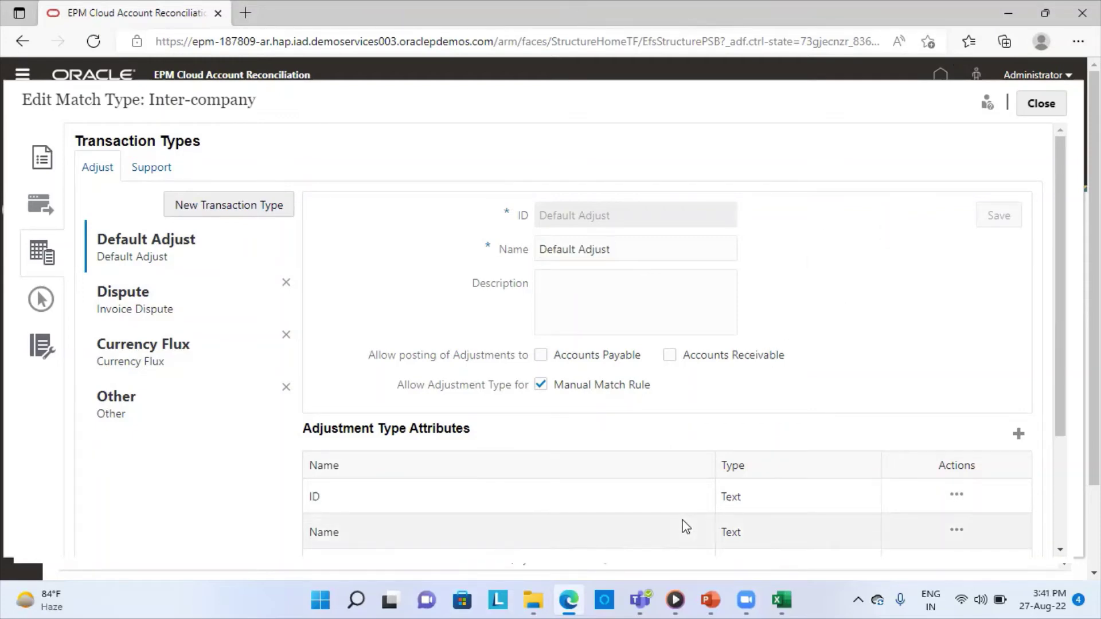
pyautogui.scroll(-3, 683, 523)
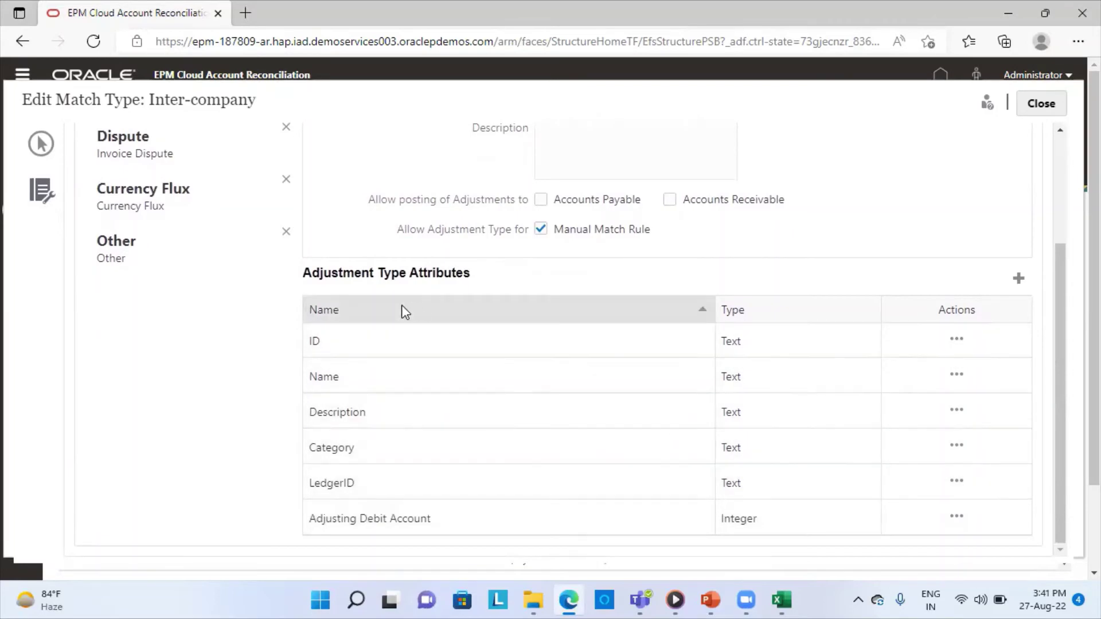
pyautogui.scroll(3, 379, 312)
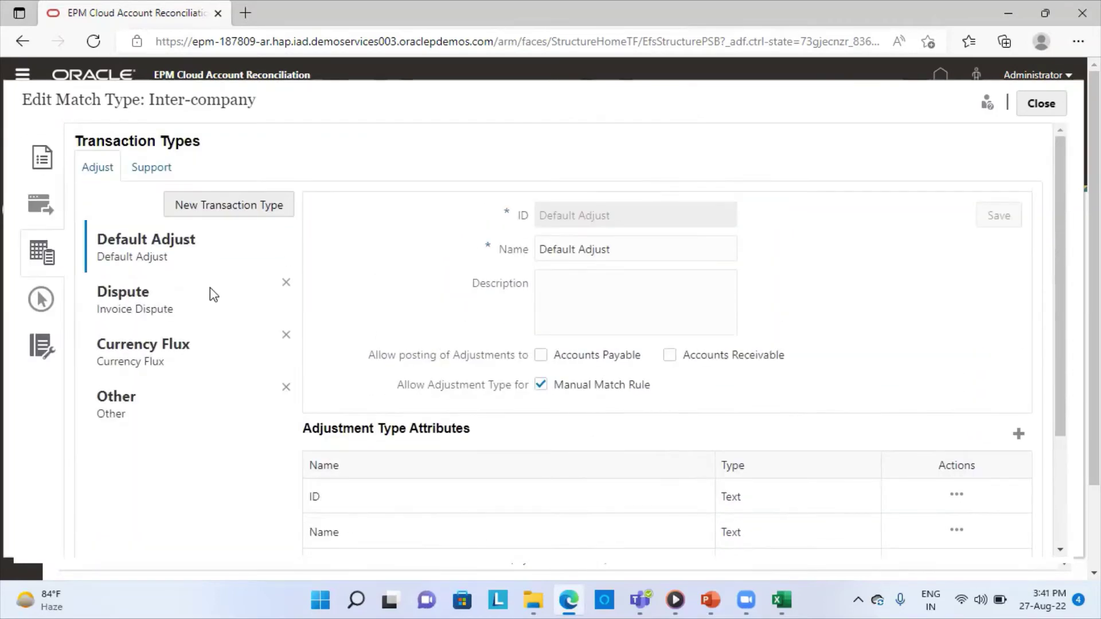
# Step: Review the posting options and adjustment attributes of the Dispute, Currency Flux and Other transaction types
pyautogui.doubleClick(131, 298)
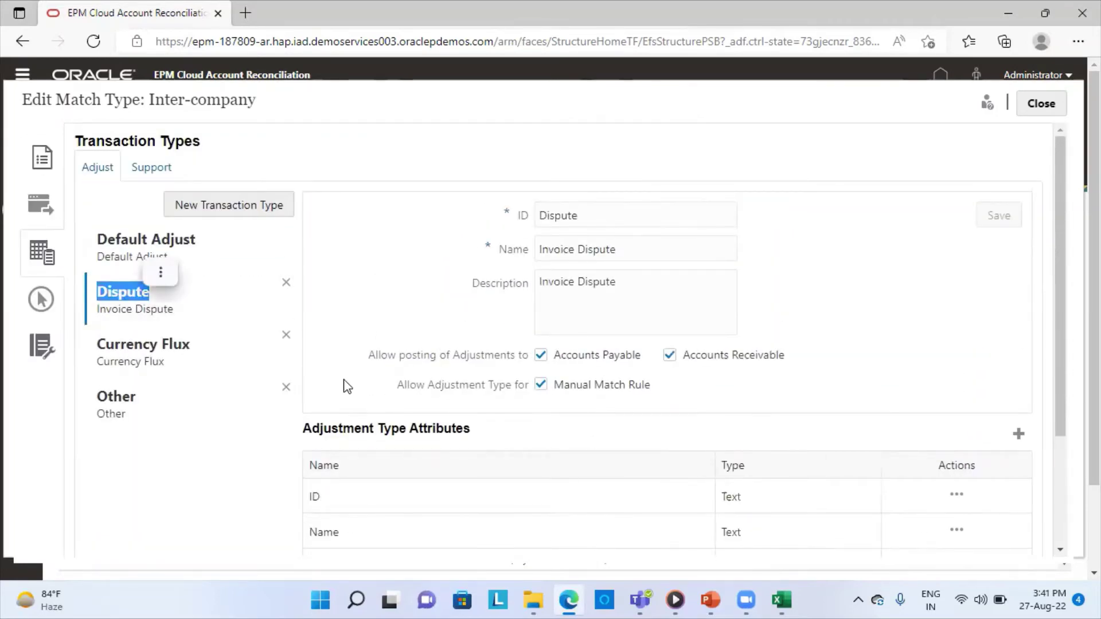
pyautogui.scroll(-3, 361, 516)
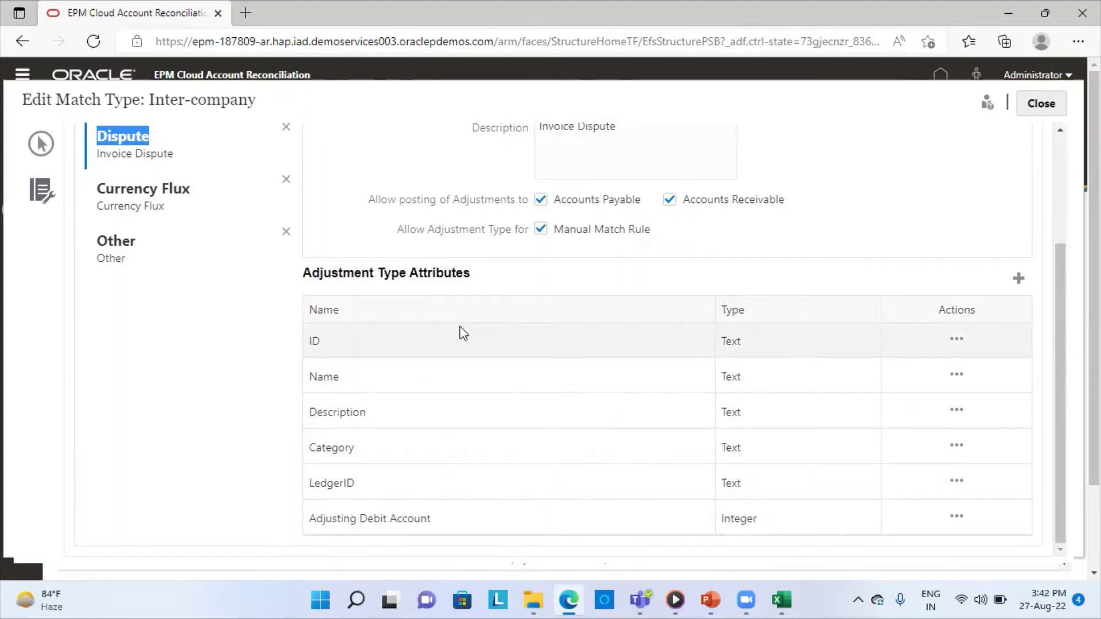
pyautogui.scroll(3, 464, 332)
pyautogui.click(140, 344)
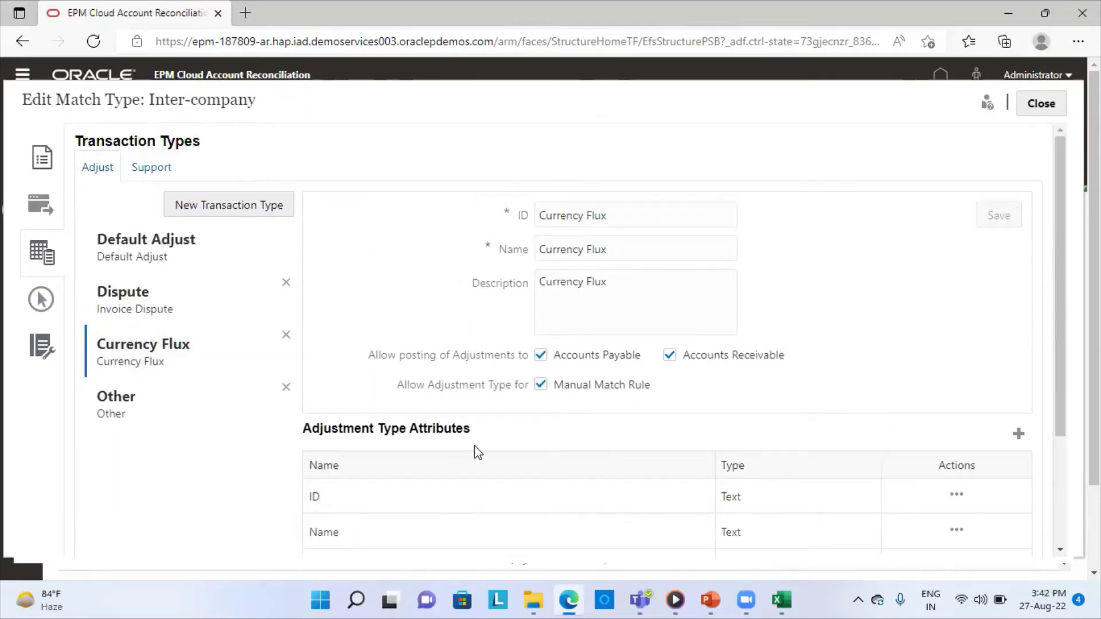
pyautogui.scroll(-1, 474, 446)
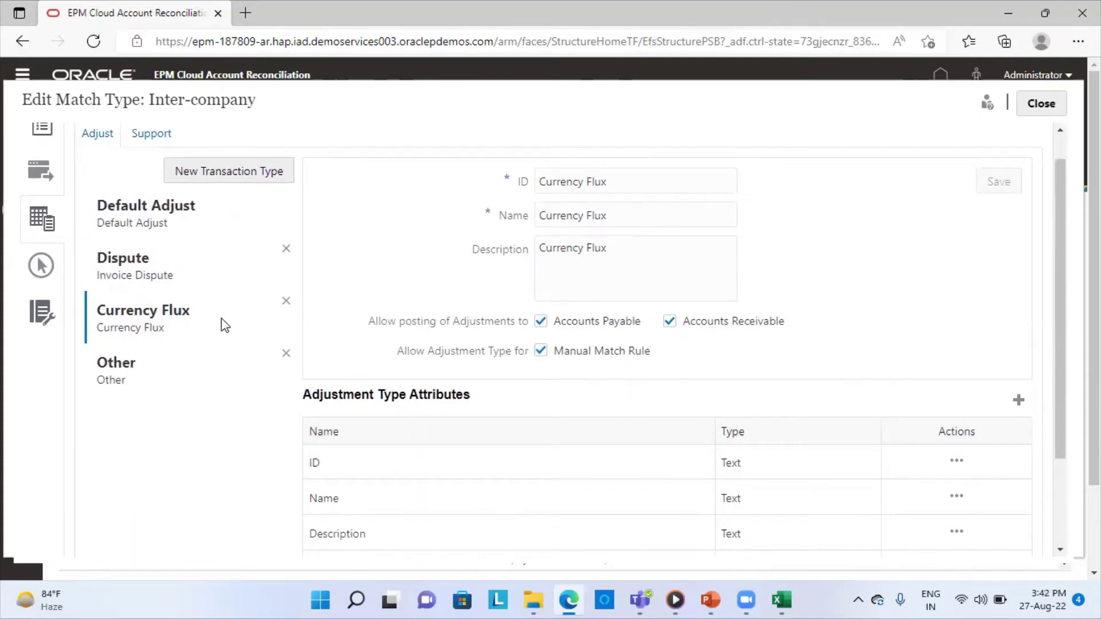
pyautogui.scroll(-4, 224, 324)
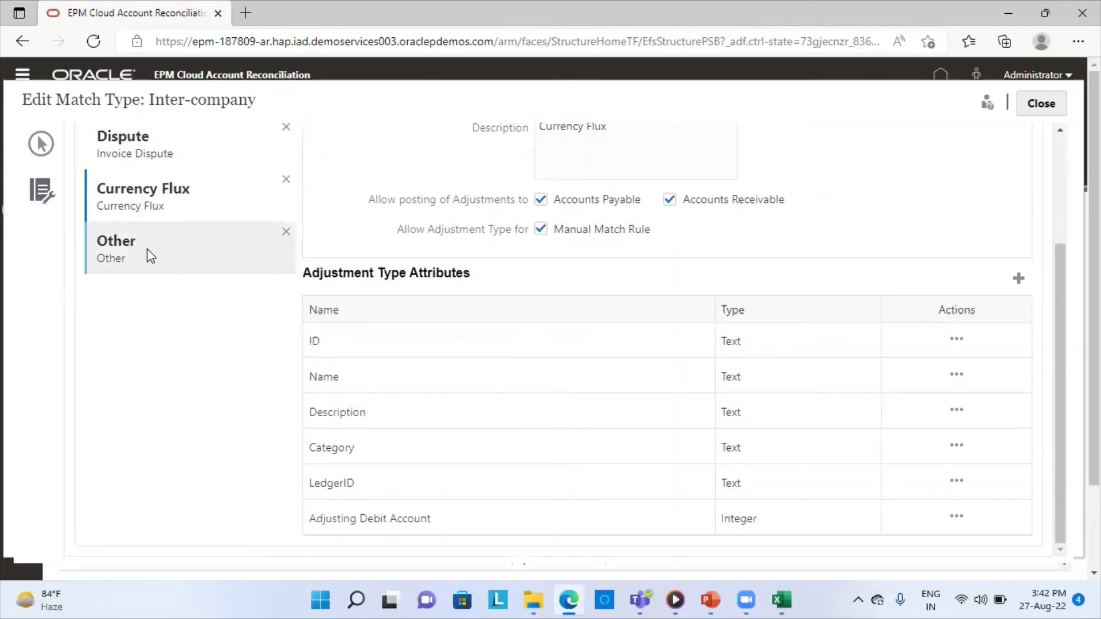
pyautogui.click(147, 249)
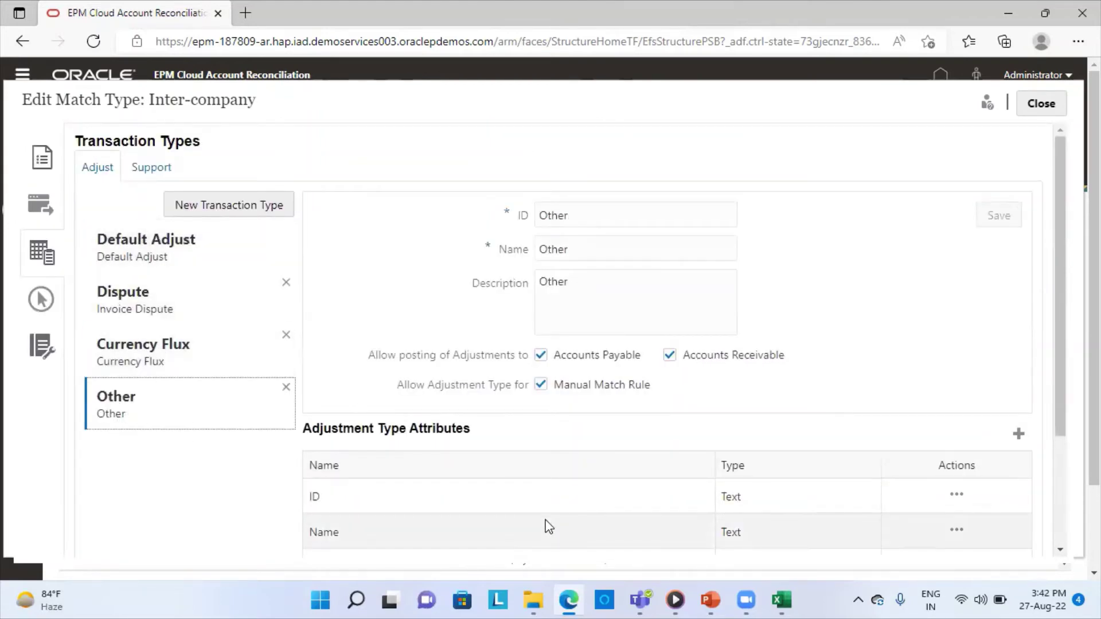
pyautogui.scroll(-3, 546, 524)
pyautogui.scroll(3, 546, 524)
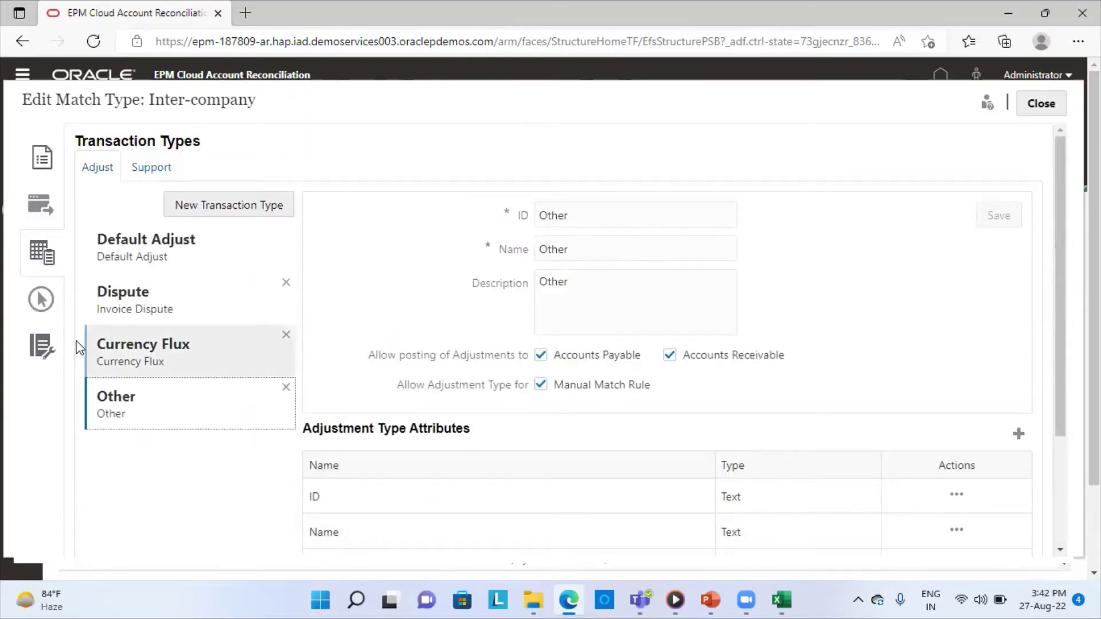
# Step: Review the INTERCO match process properties and attribute mappings, check the journal attribute mapping, and close the match type
pyautogui.click(39, 298)
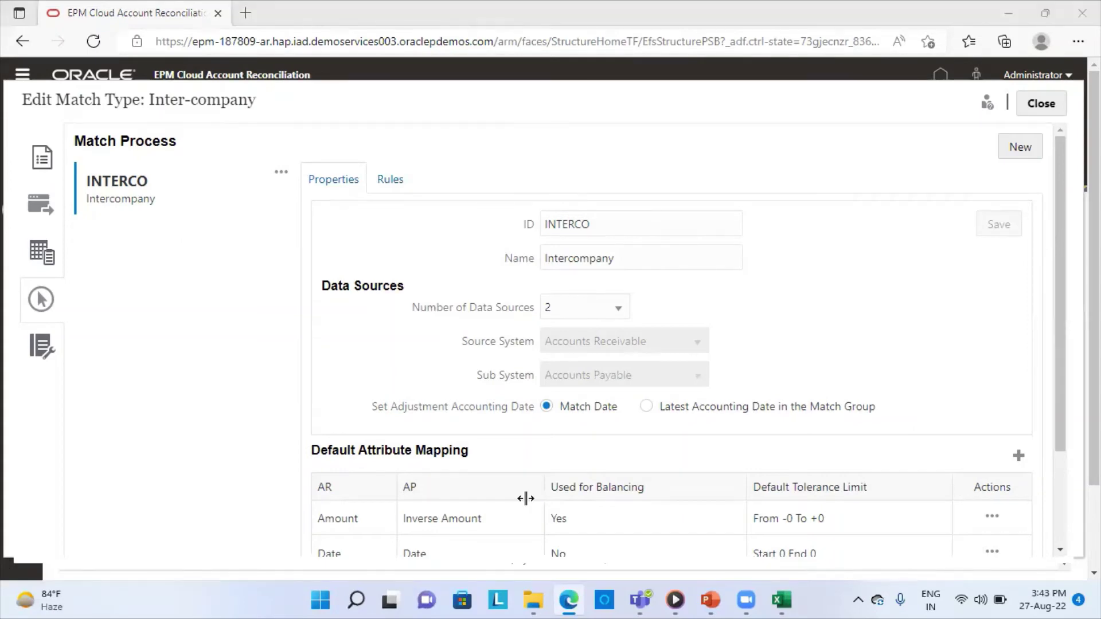
pyautogui.scroll(-2, 526, 499)
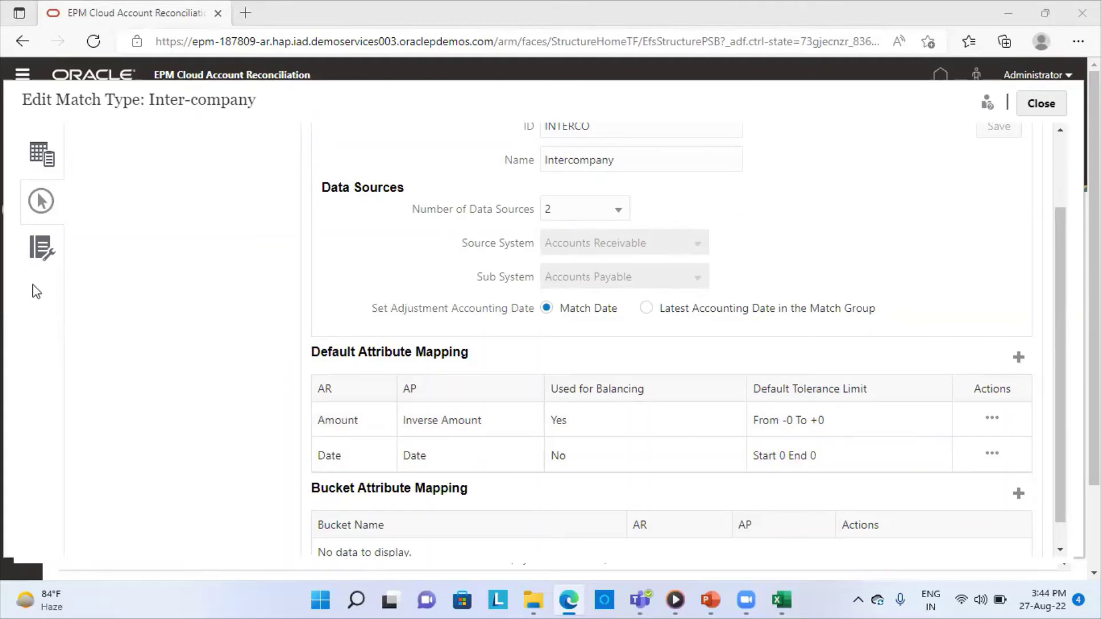
pyautogui.click(39, 260)
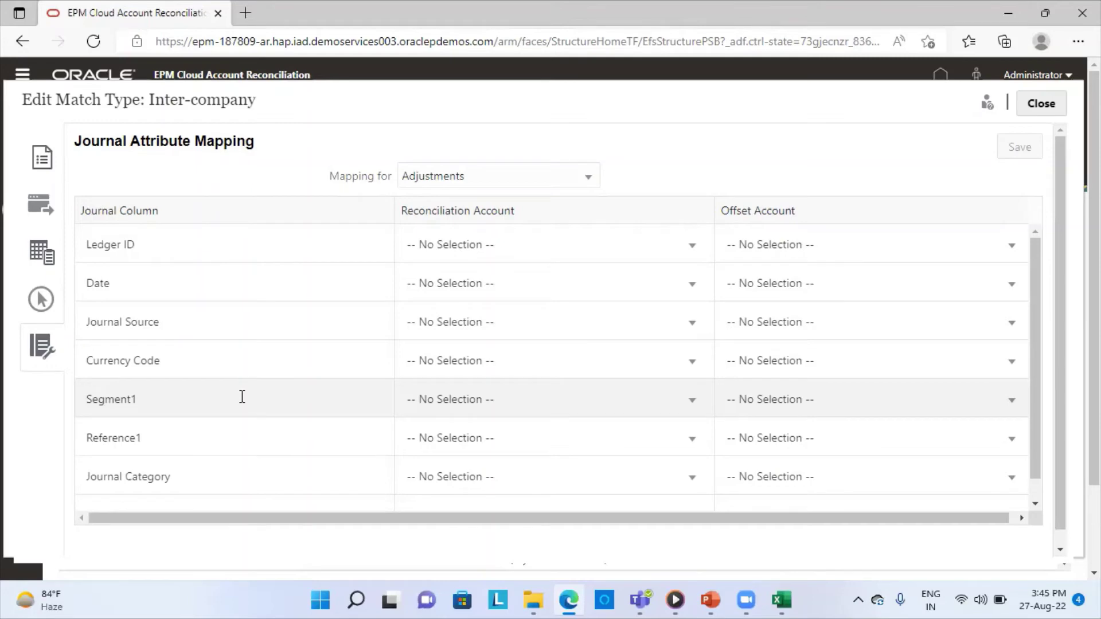
pyautogui.click(1041, 103)
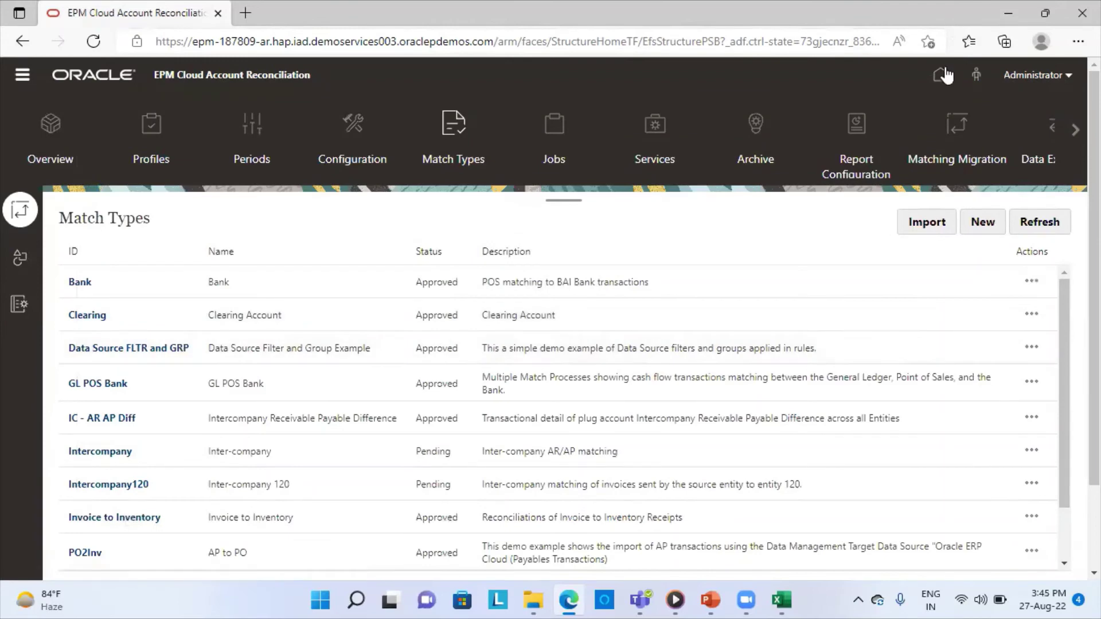
# Step: Open the reconciliation profiles and search them for "303-inco"
pyautogui.click(159, 162)
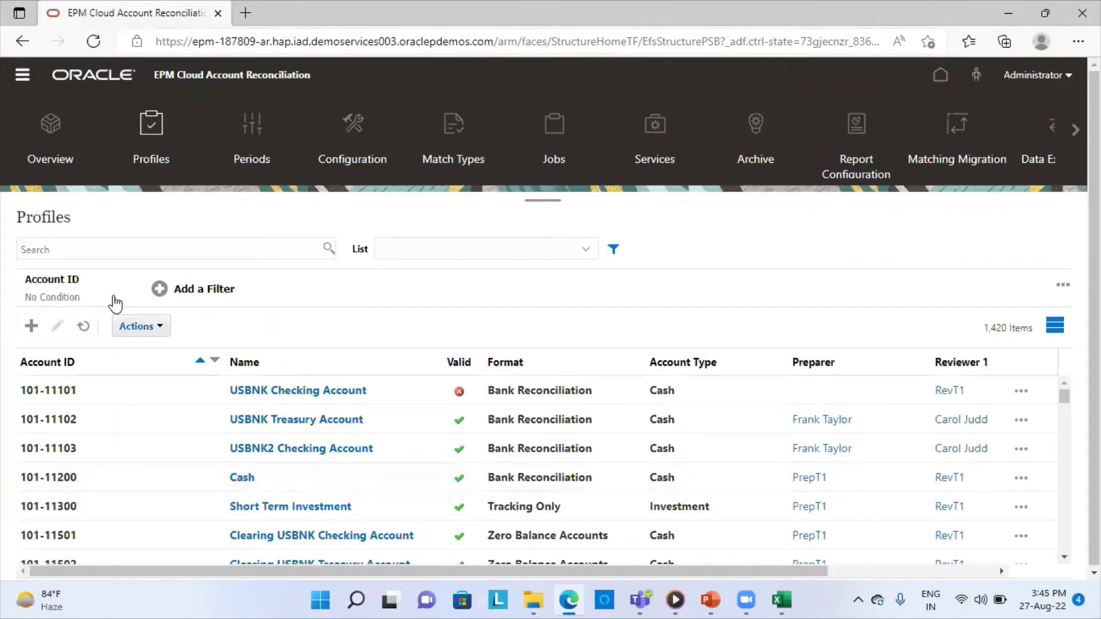
pyautogui.click(117, 249)
pyautogui.write('303-')
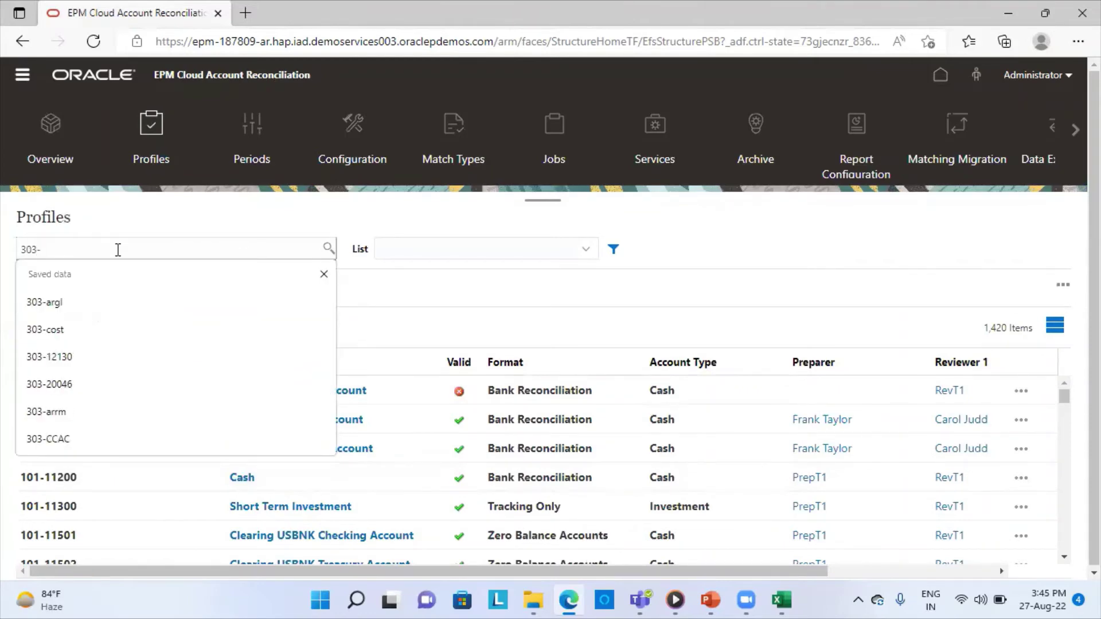
pyautogui.write('inco')
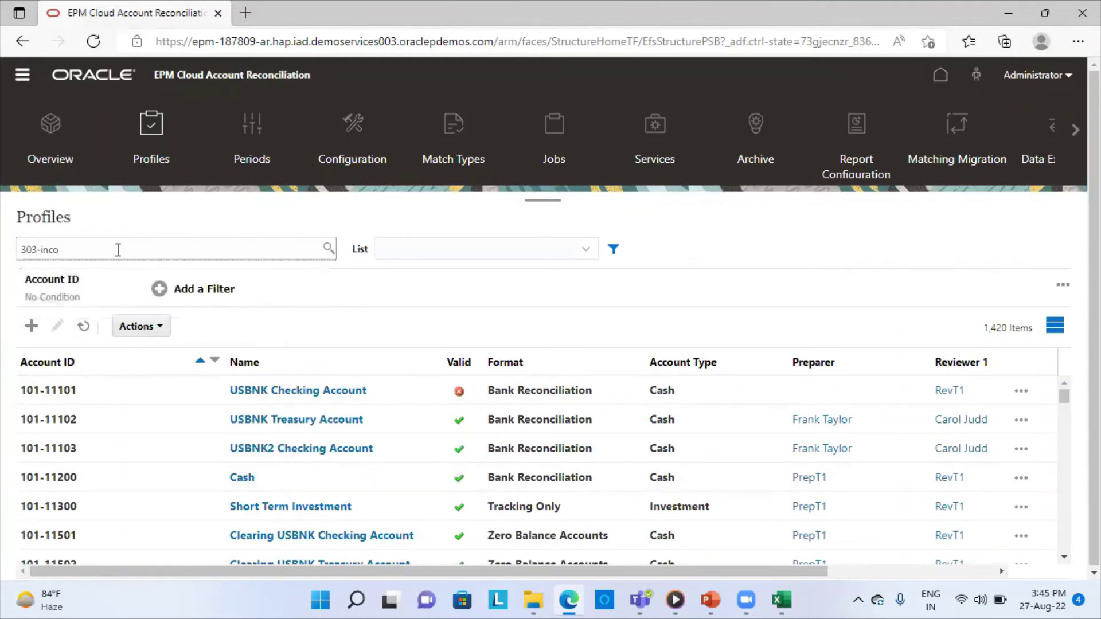
pyautogui.press('Return')
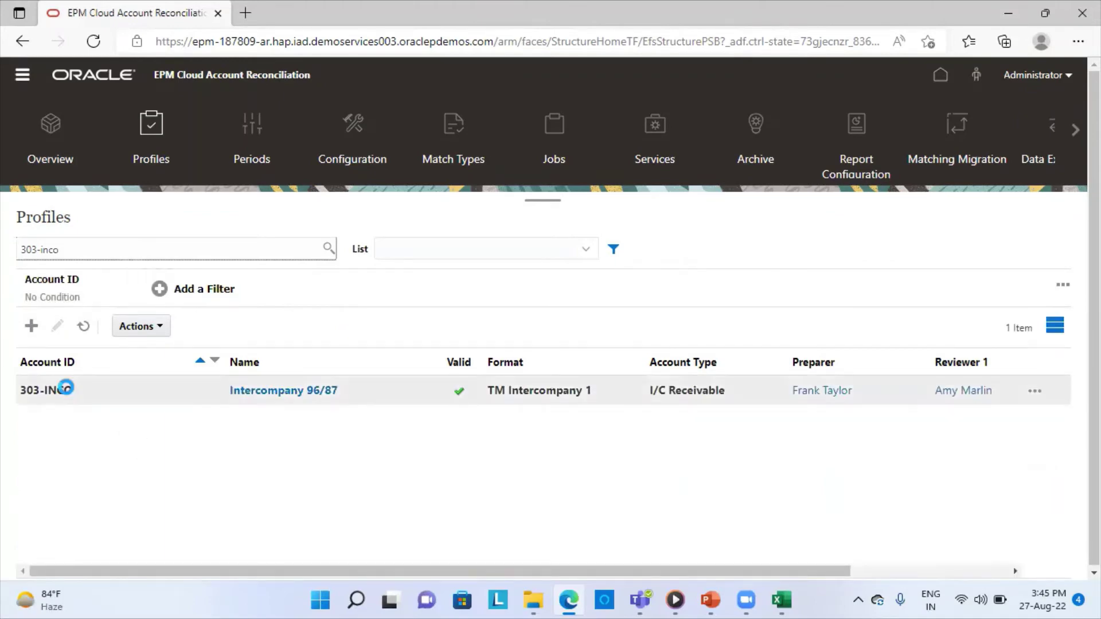
# Step: Select the Intercompany 96/87 profile and view its available actions, including Create Reconciliations, without running any
pyautogui.click(147, 403)
pyautogui.click(166, 335)
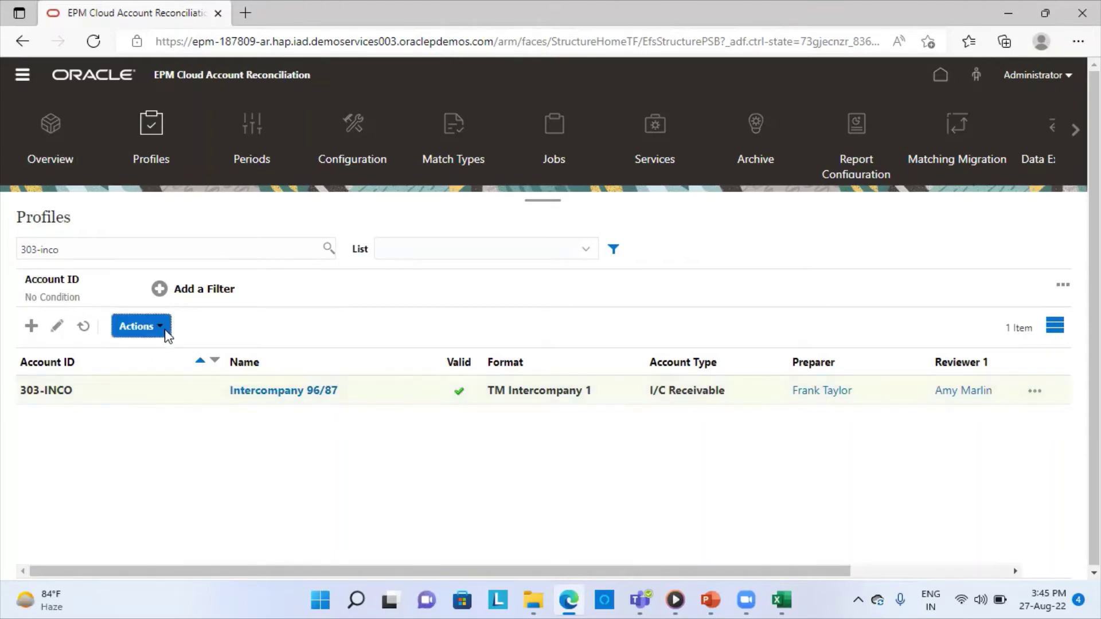
pyautogui.scroll(-1, 188, 540)
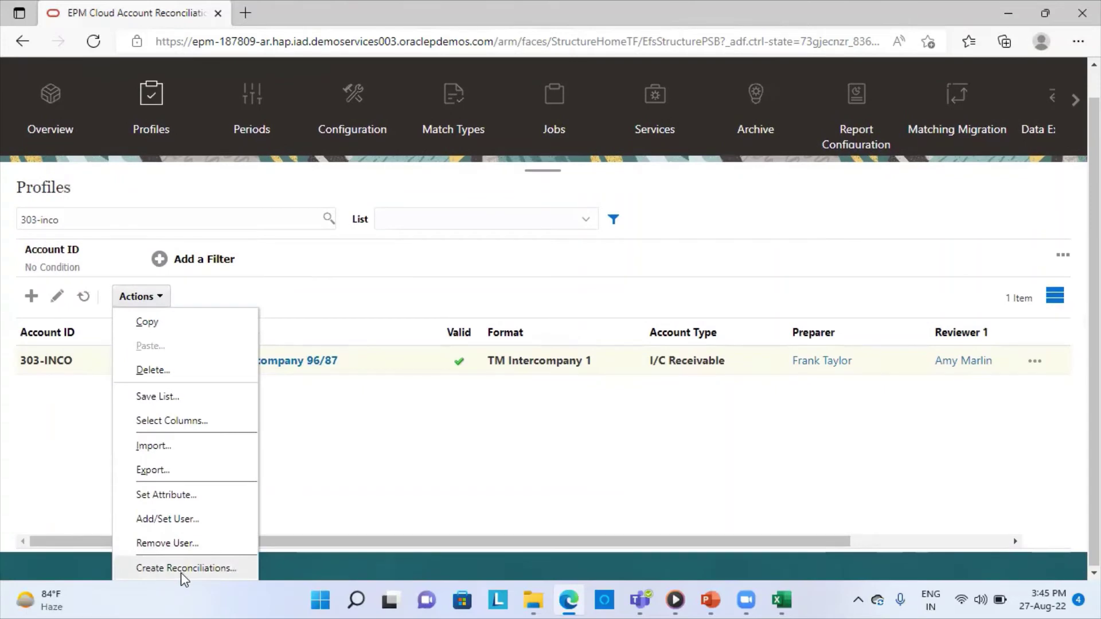
pyautogui.click(330, 439)
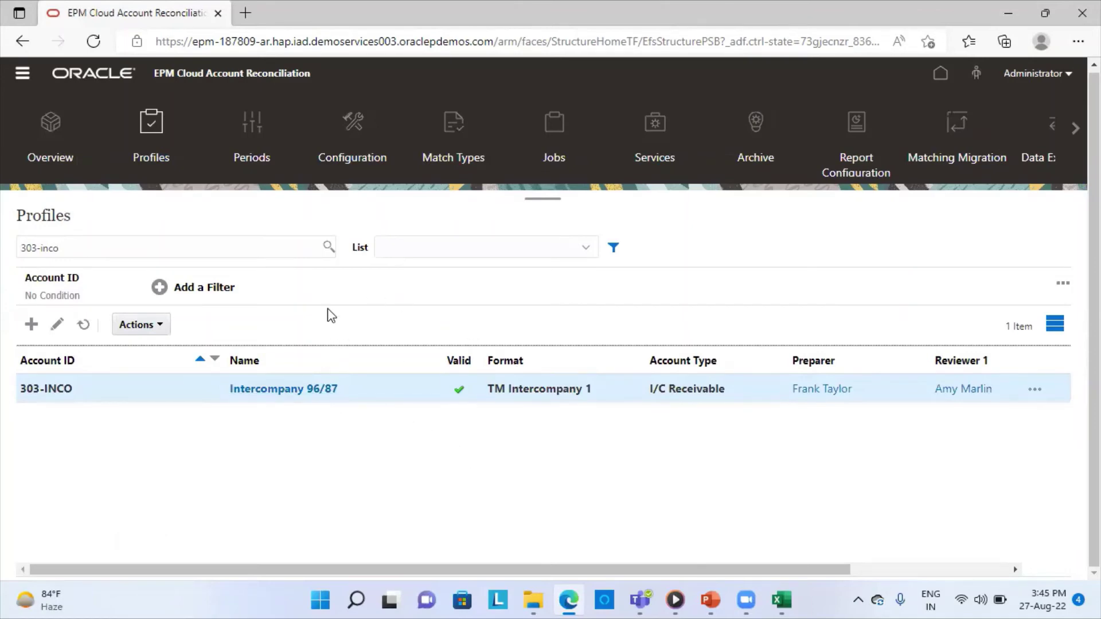
# Step: Open the jobs list, look through the Reconciliation Compliance jobs and switch to the Transaction Matching jobs
pyautogui.click(554, 135)
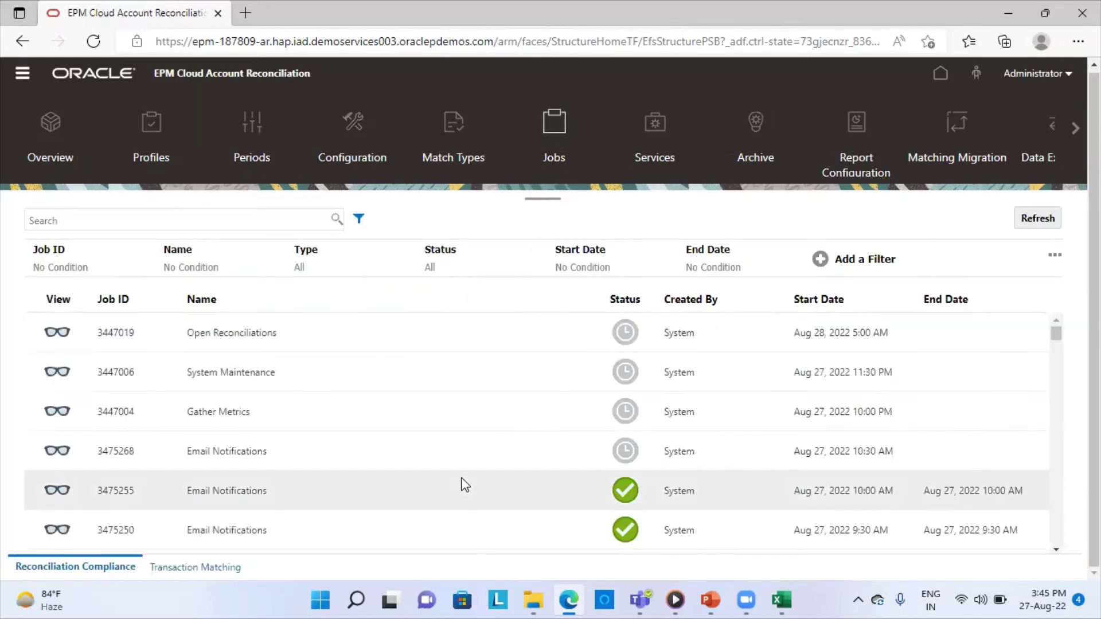
pyautogui.scroll(-2, 304, 488)
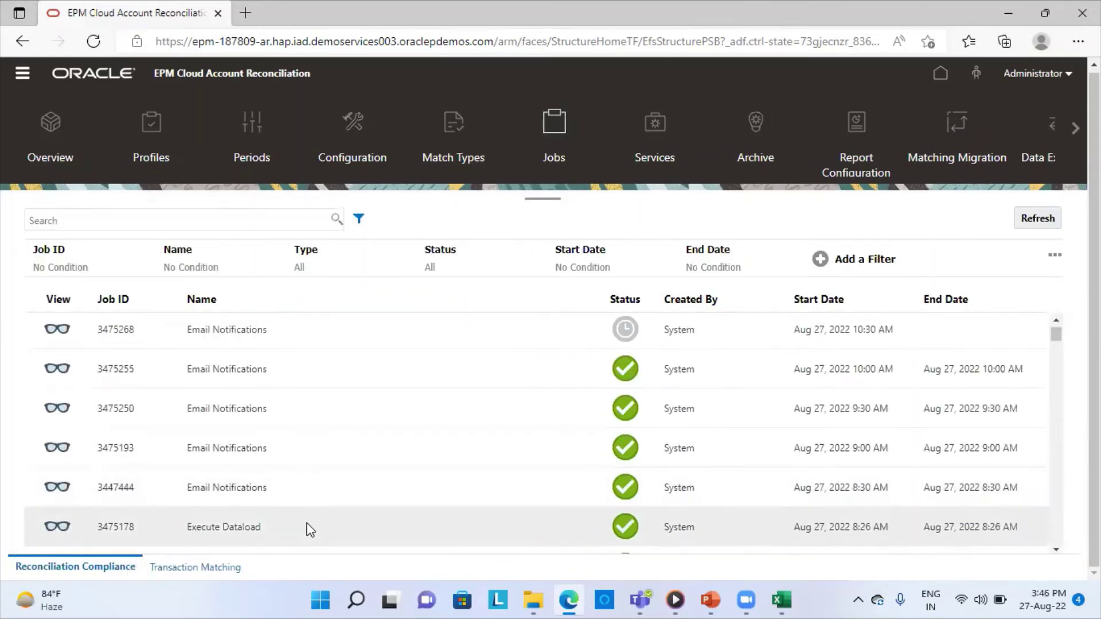
pyautogui.scroll(2, 309, 529)
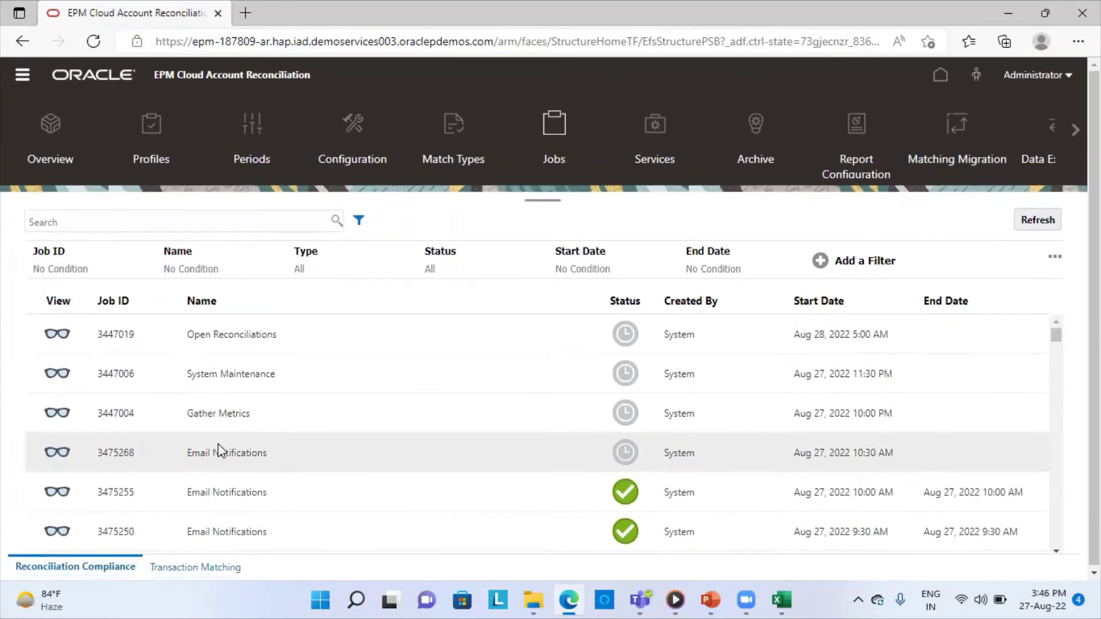
pyautogui.click(186, 567)
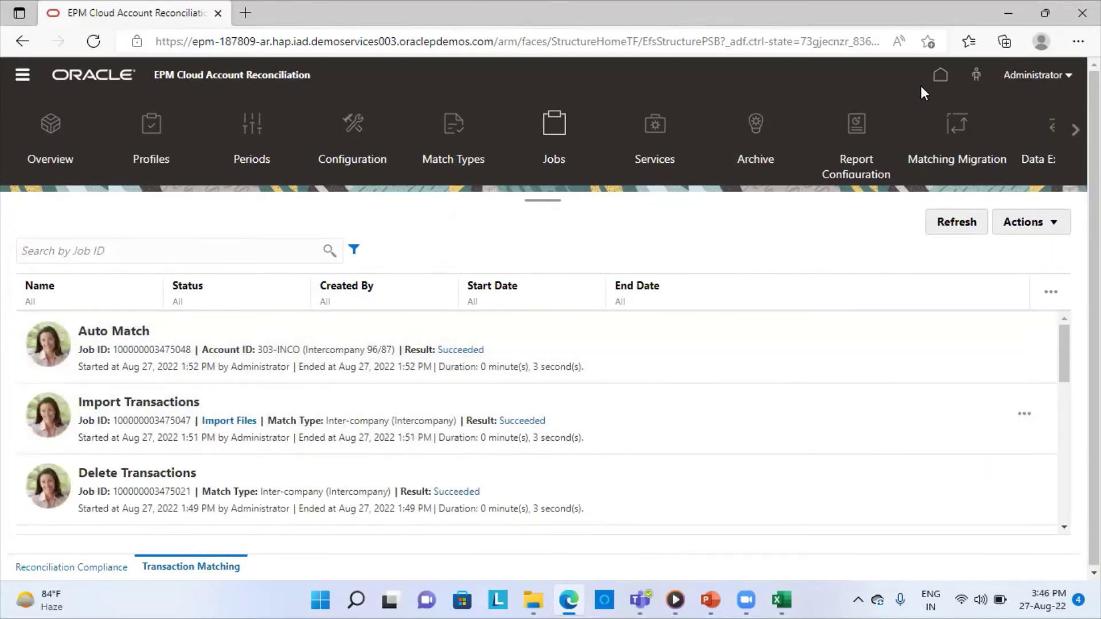
# Step: Start a transaction import from the Transaction Matching jobs and set its match type to Inter-company (Intercompany)
pyautogui.click(1060, 226)
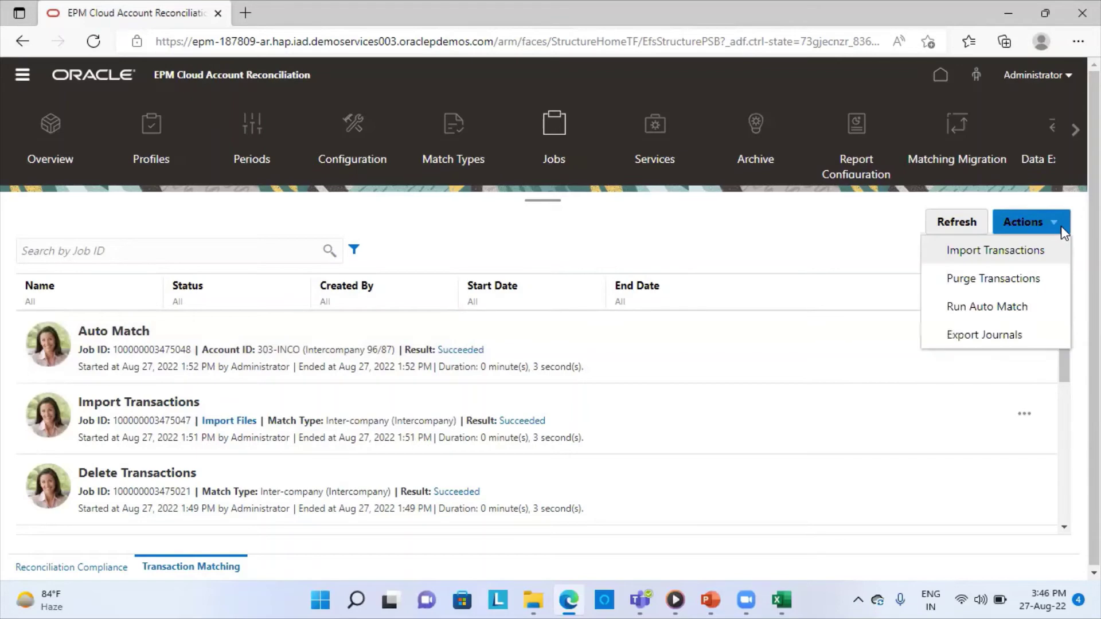
pyautogui.click(989, 252)
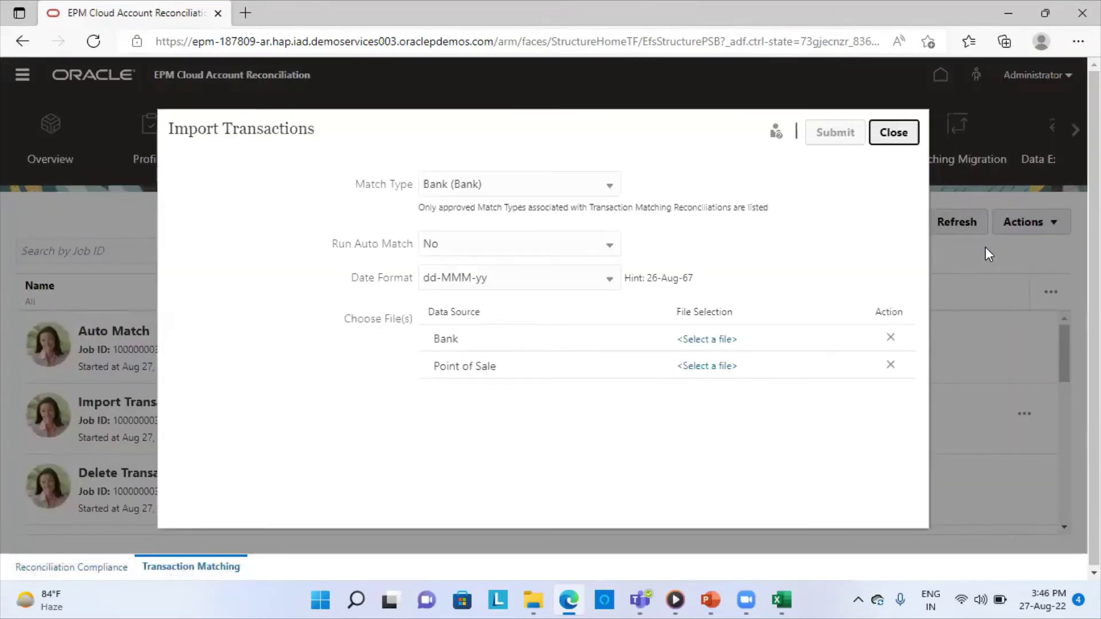
pyautogui.click(491, 192)
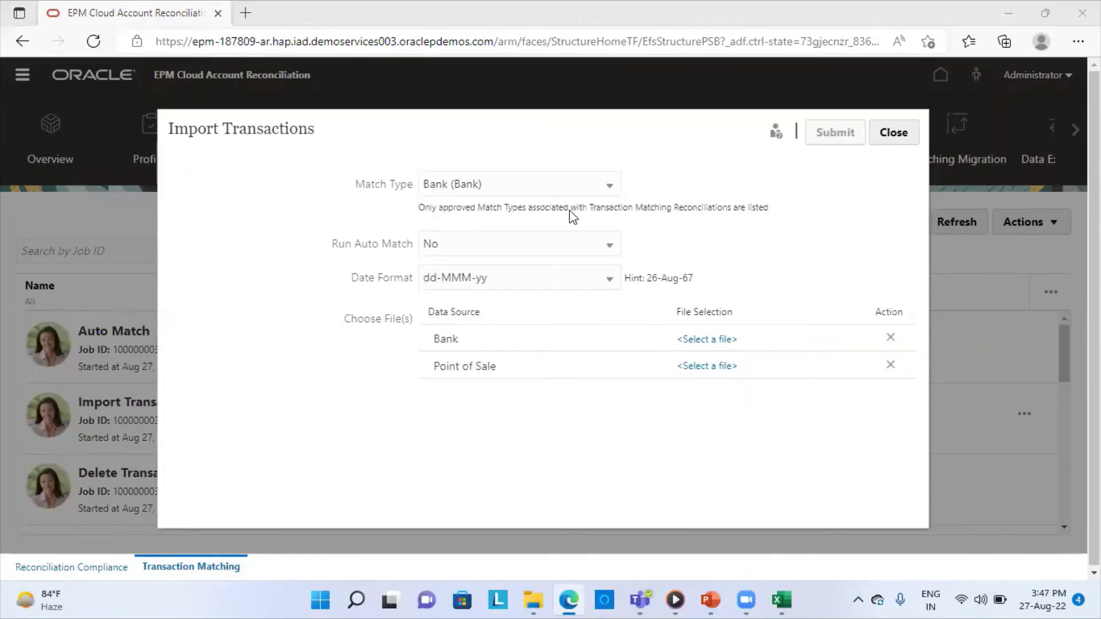
pyautogui.click(587, 191)
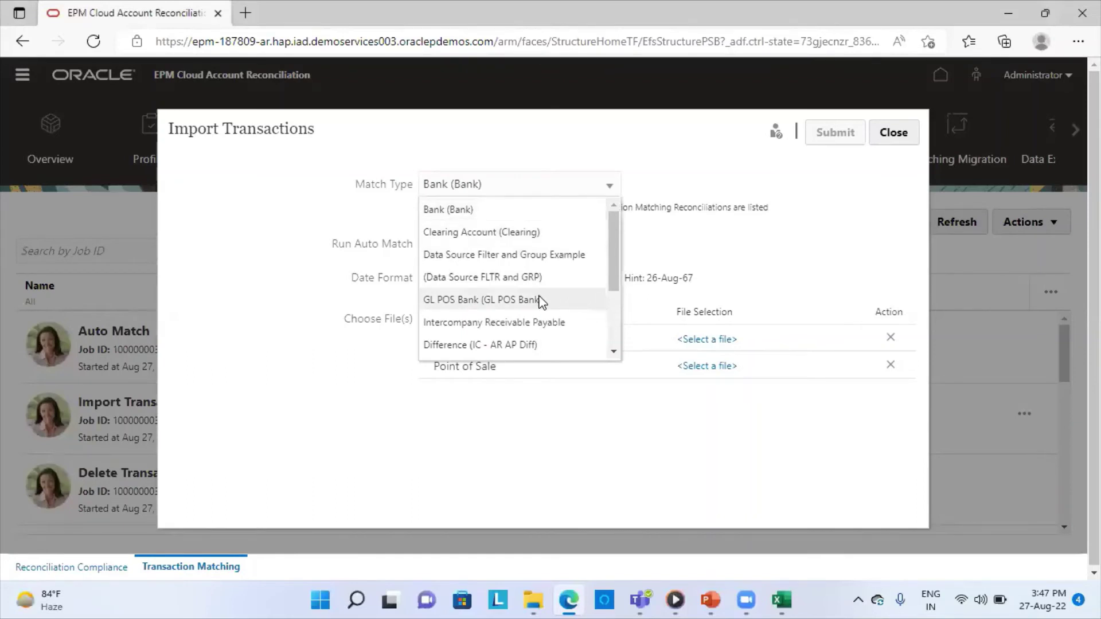
pyautogui.scroll(-3, 541, 300)
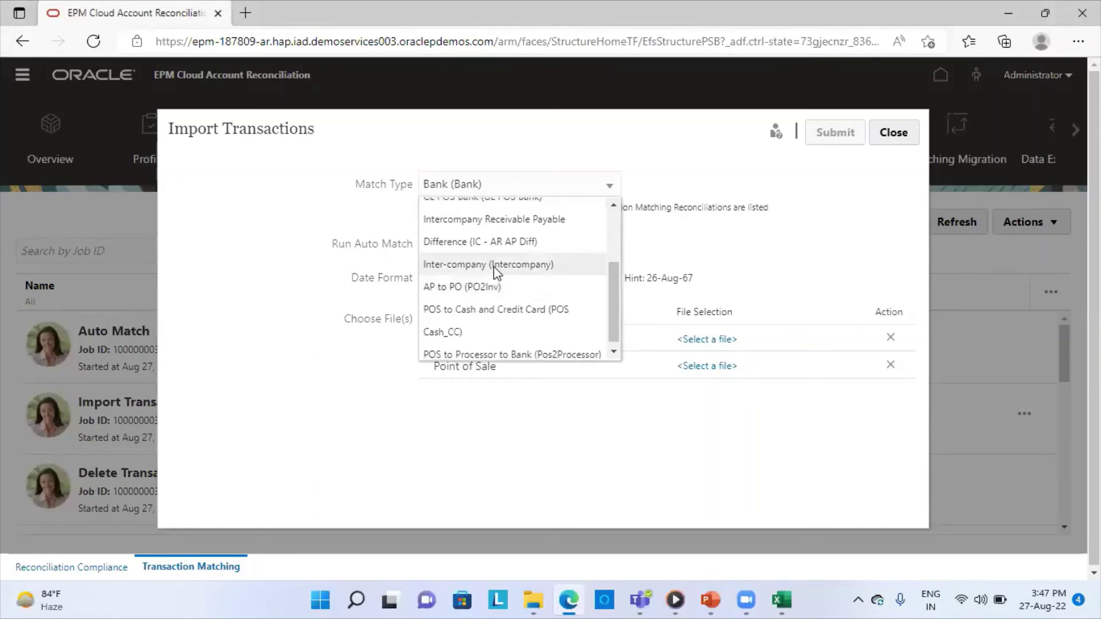
pyautogui.click(495, 265)
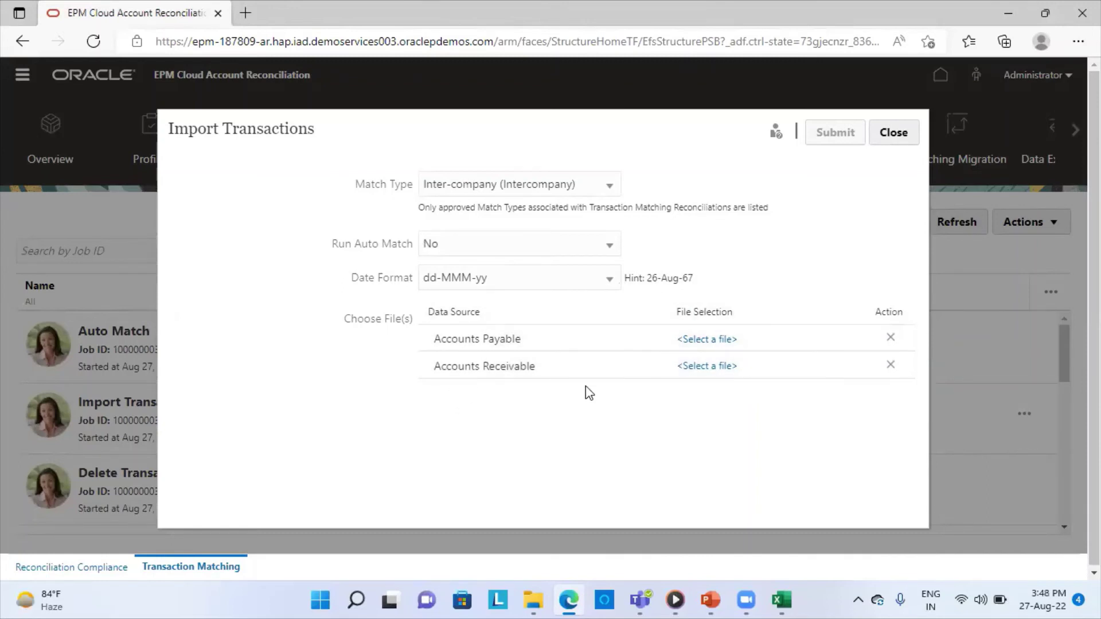
# Step: Select INTERCO AP.csv as the Accounts Payable file and INTERCO AR.csv as the Accounts Receivable file from the ARCS training folder
pyautogui.click(706, 341)
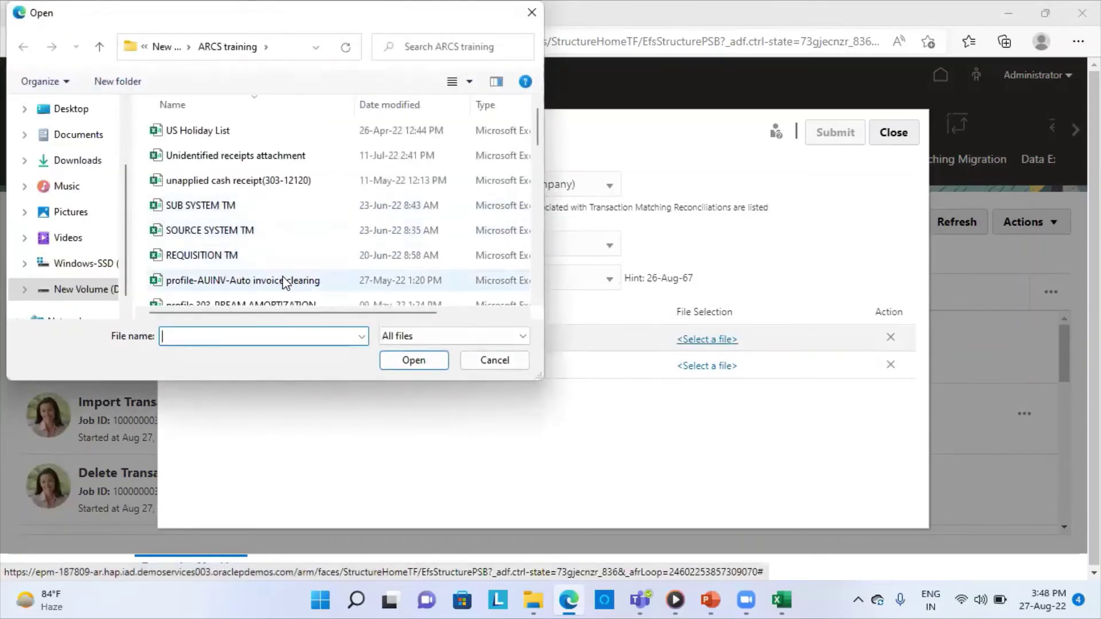
pyautogui.scroll(-5, 284, 281)
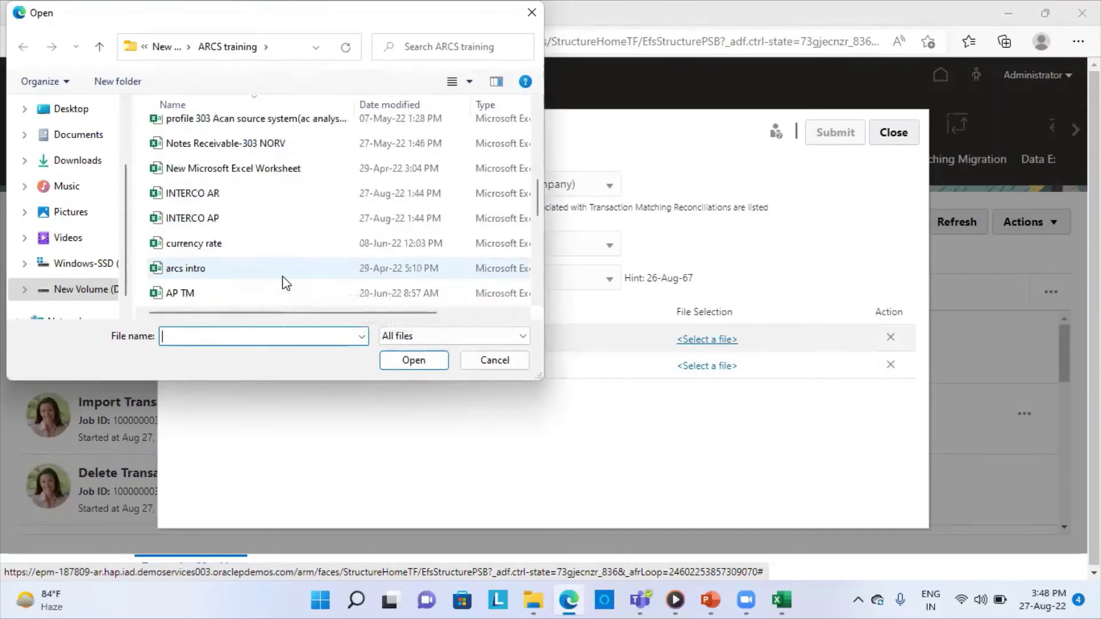
pyautogui.click(216, 218)
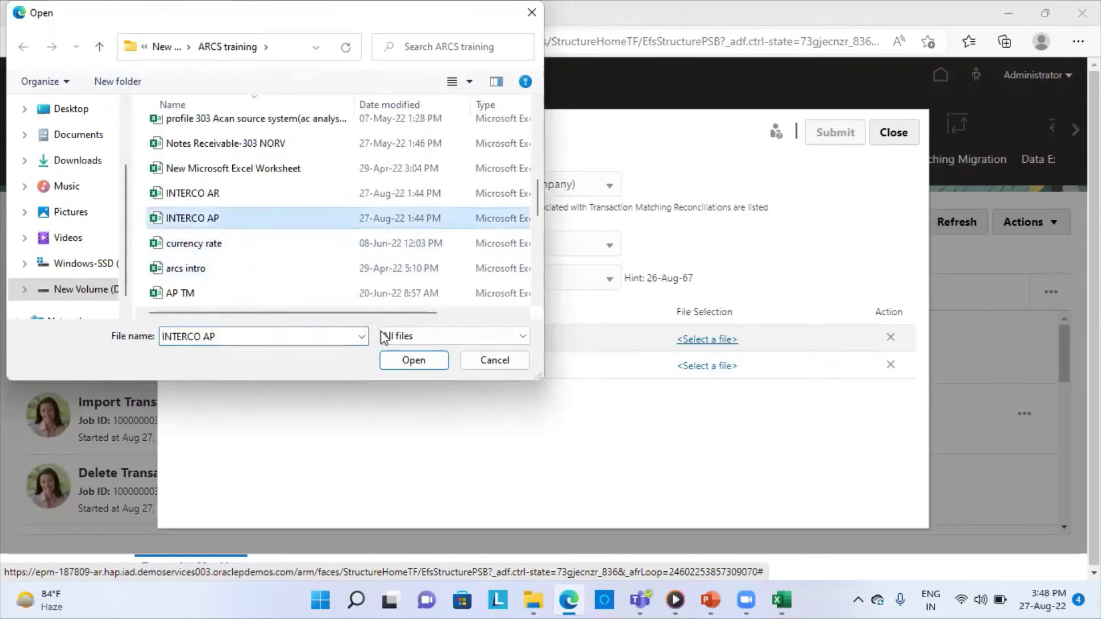
pyautogui.click(400, 360)
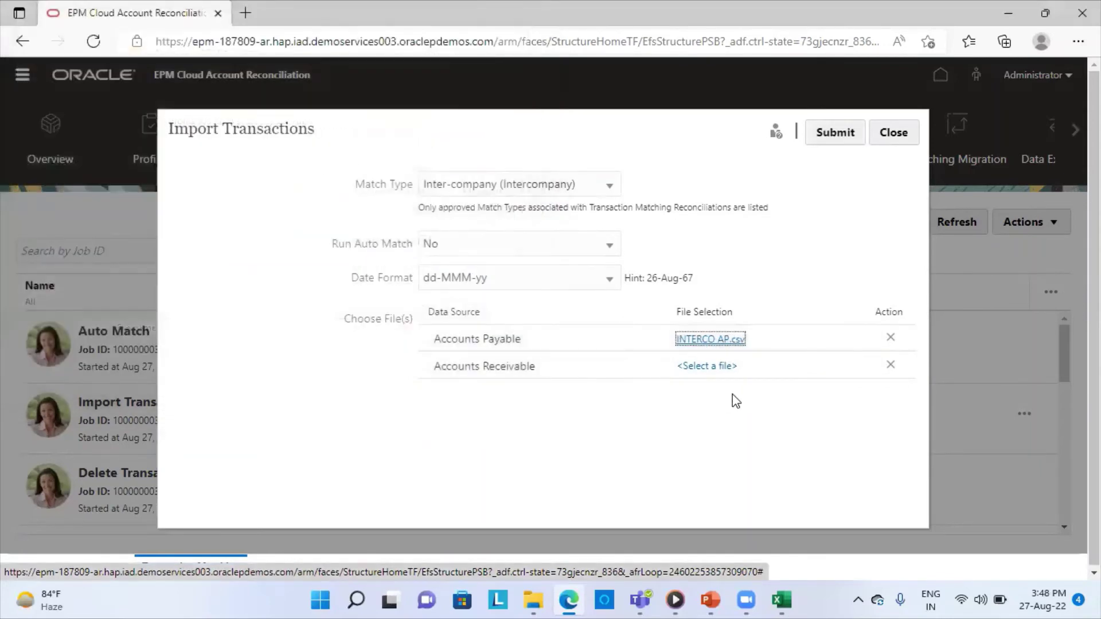
pyautogui.click(716, 366)
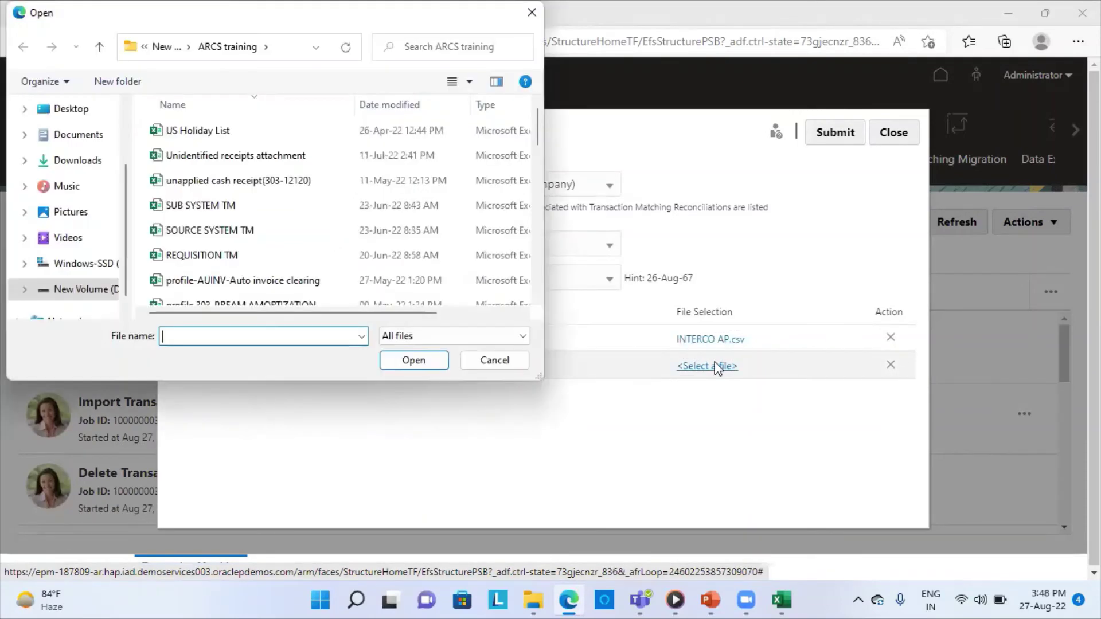
pyautogui.scroll(-5, 274, 257)
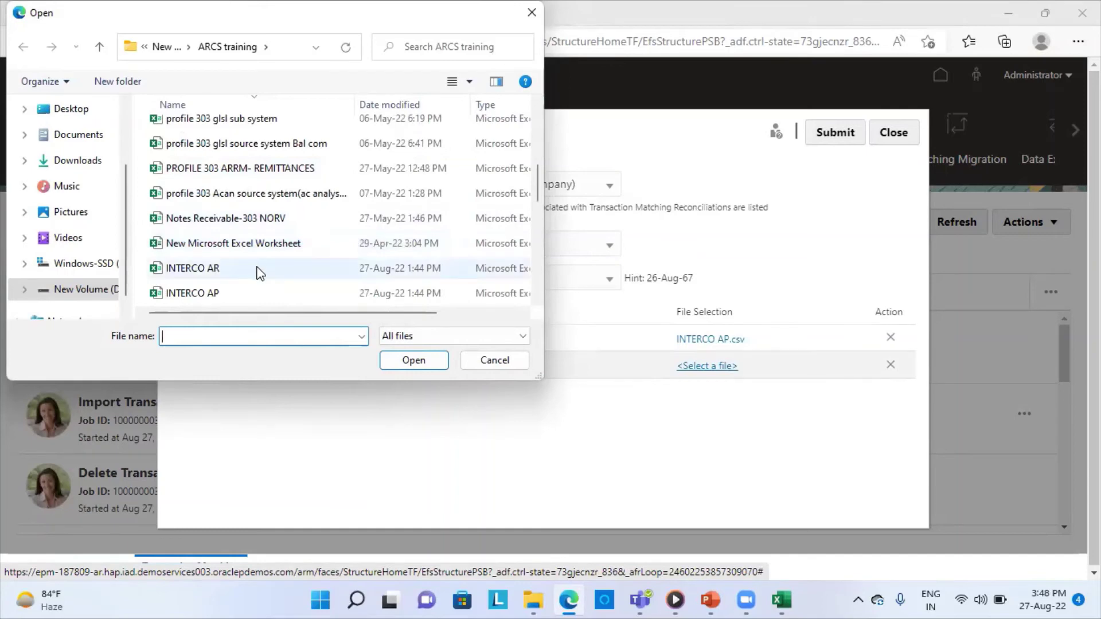
pyautogui.click(257, 272)
pyautogui.click(428, 368)
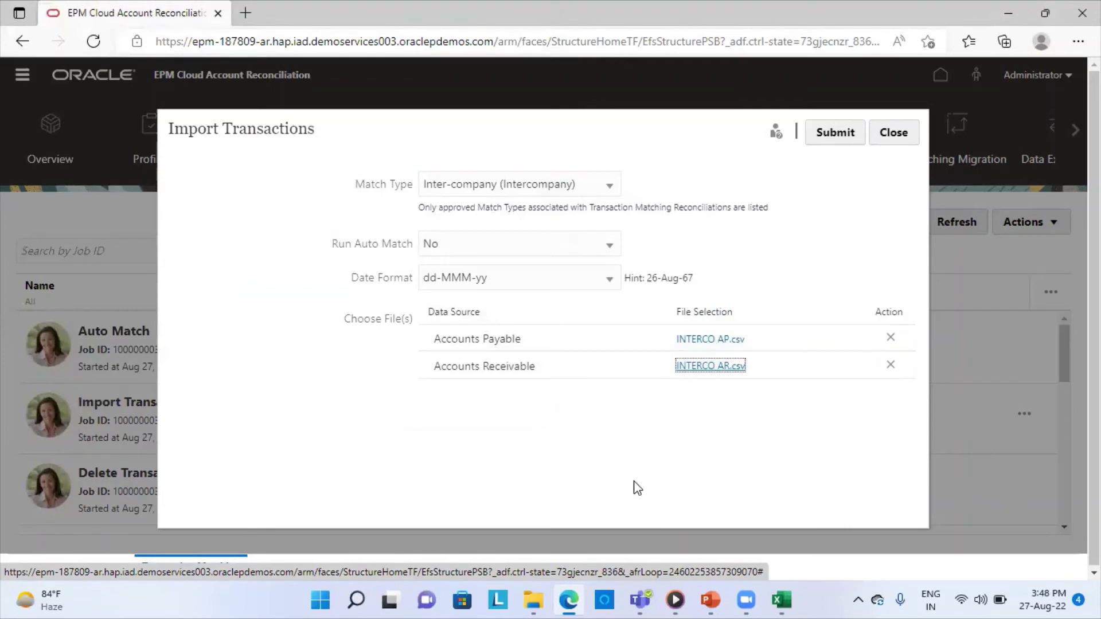
# Step: Switch to the INTERCO AP workbook in Excel and fit the Inverse Amount and Reconciliation Id columns to their contents
pyautogui.moveTo(783, 599)
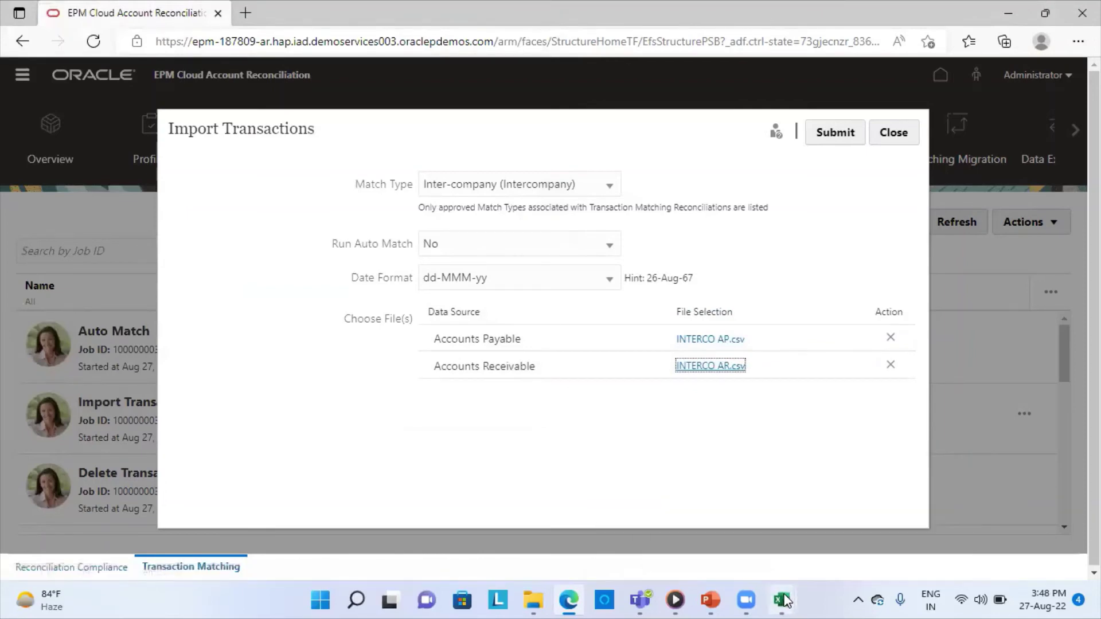
pyautogui.click(713, 544)
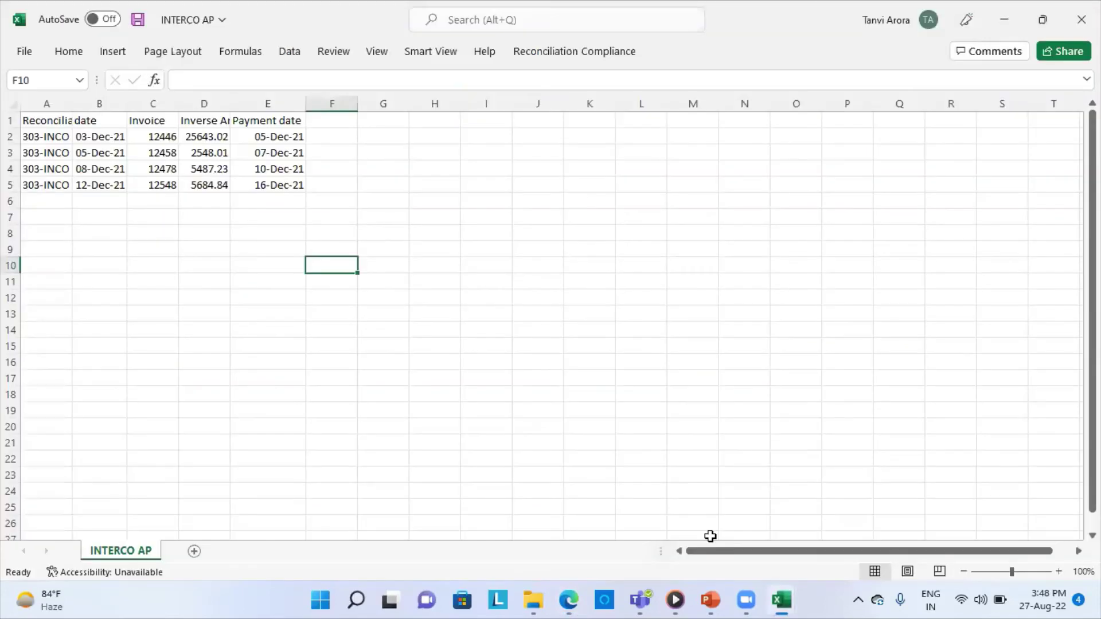
pyautogui.click(452, 376)
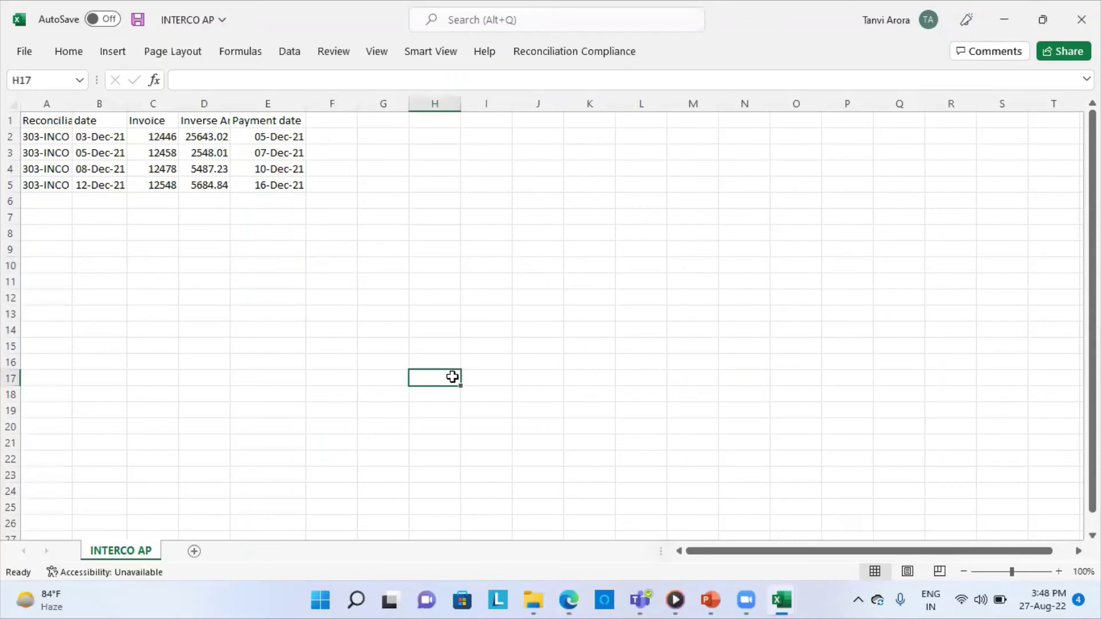
pyautogui.doubleClick(229, 103)
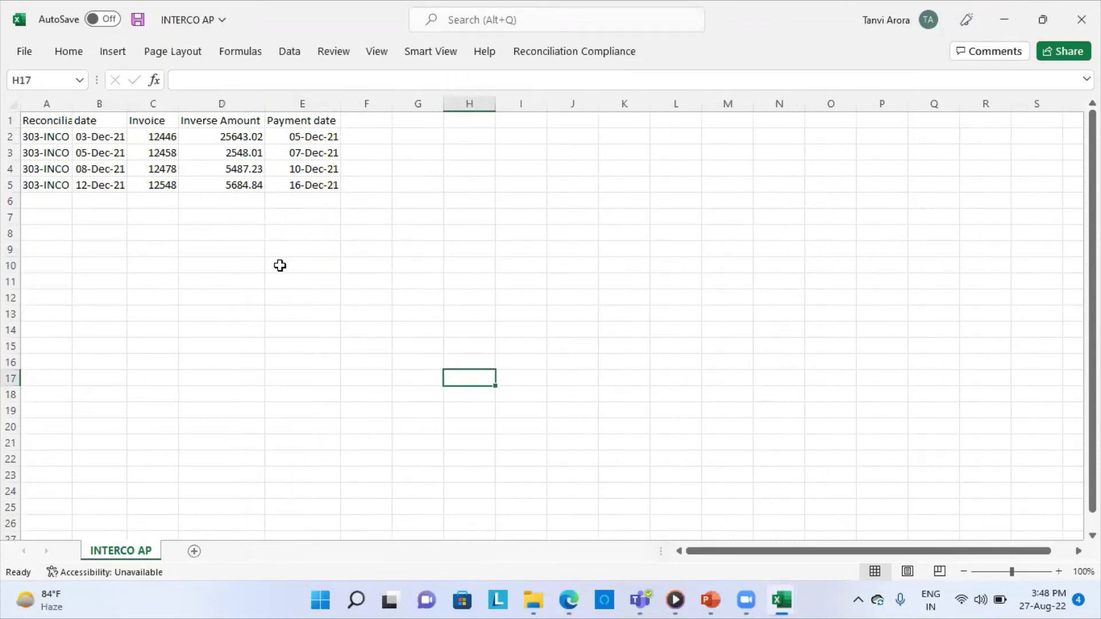
pyautogui.doubleClick(72, 104)
pyautogui.click(166, 271)
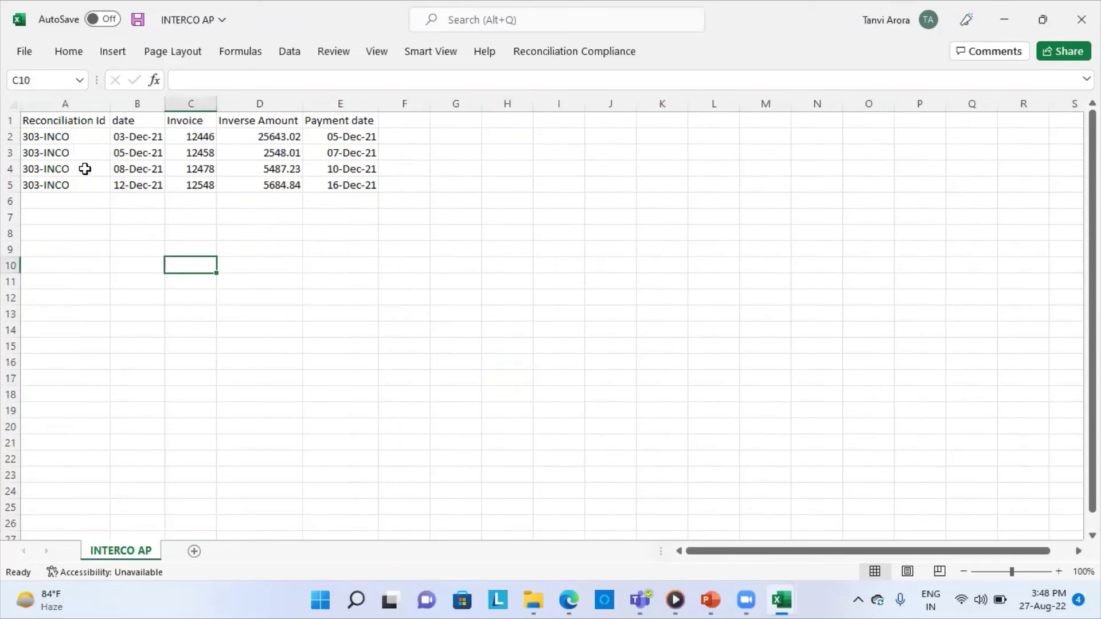
pyautogui.click(57, 114)
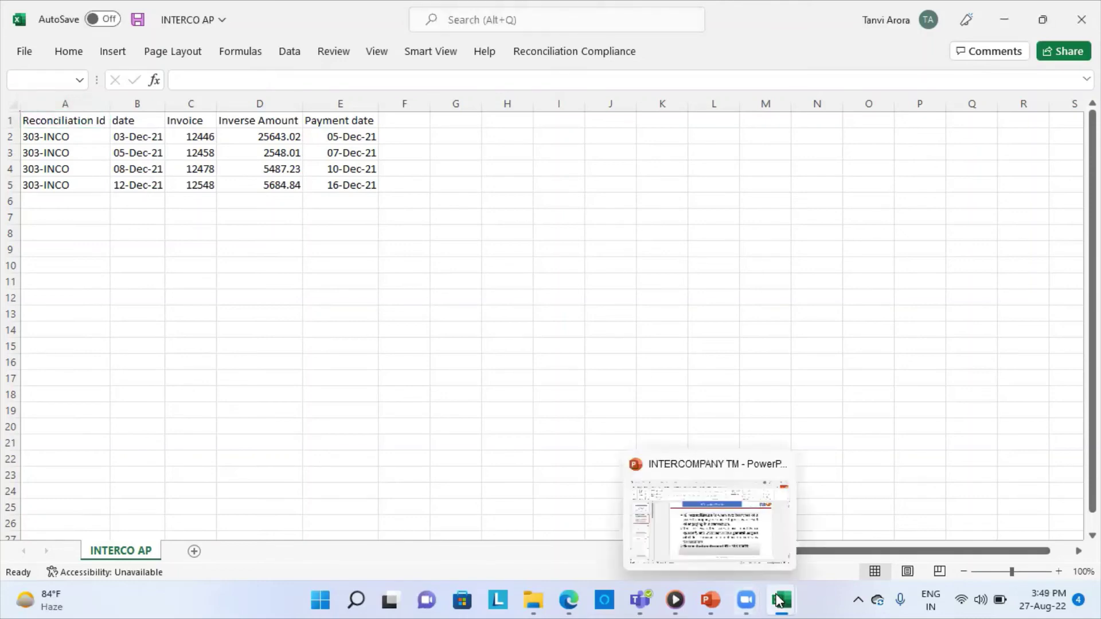
# Step: Switch to the INTERCO AR workbook and fit the Reconciliation Id and Invoice columns to their contents
pyautogui.moveTo(780, 600)
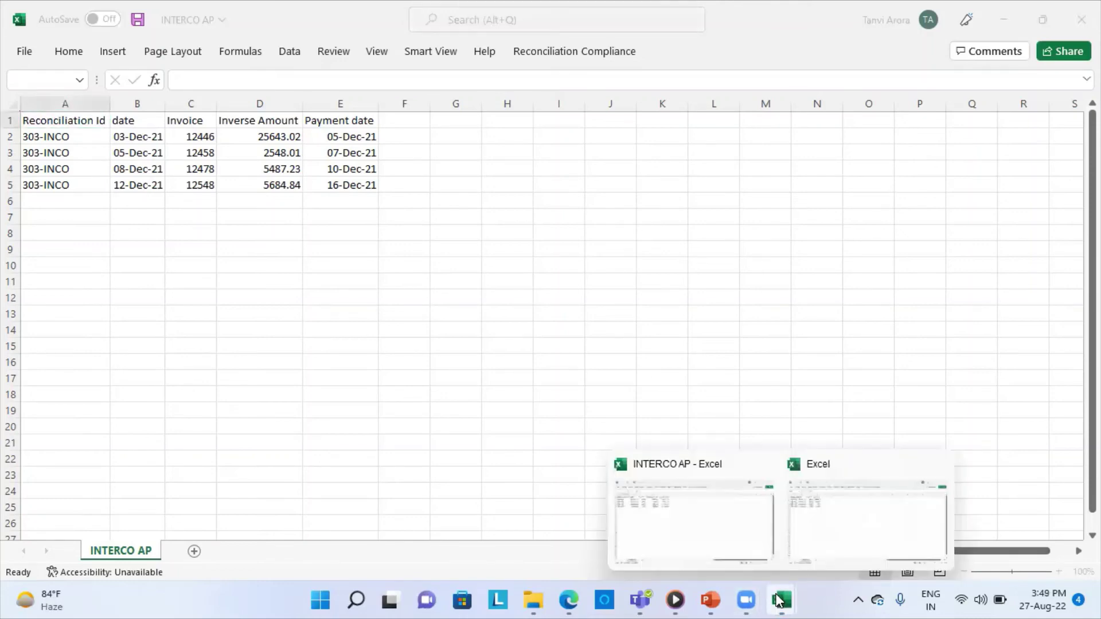
pyautogui.click(832, 536)
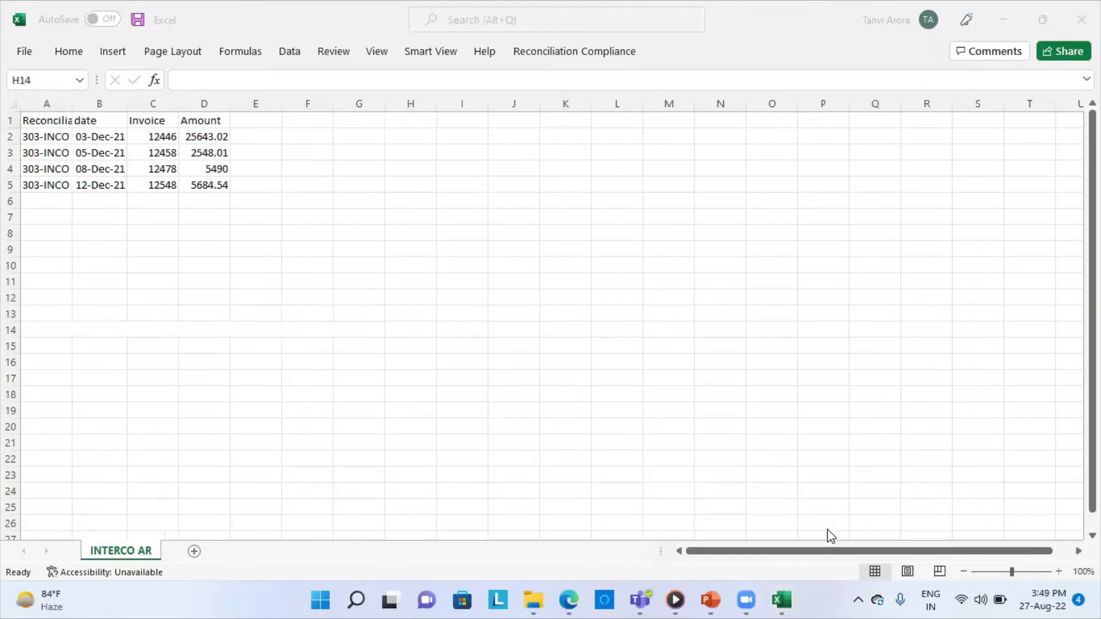
pyautogui.click(296, 401)
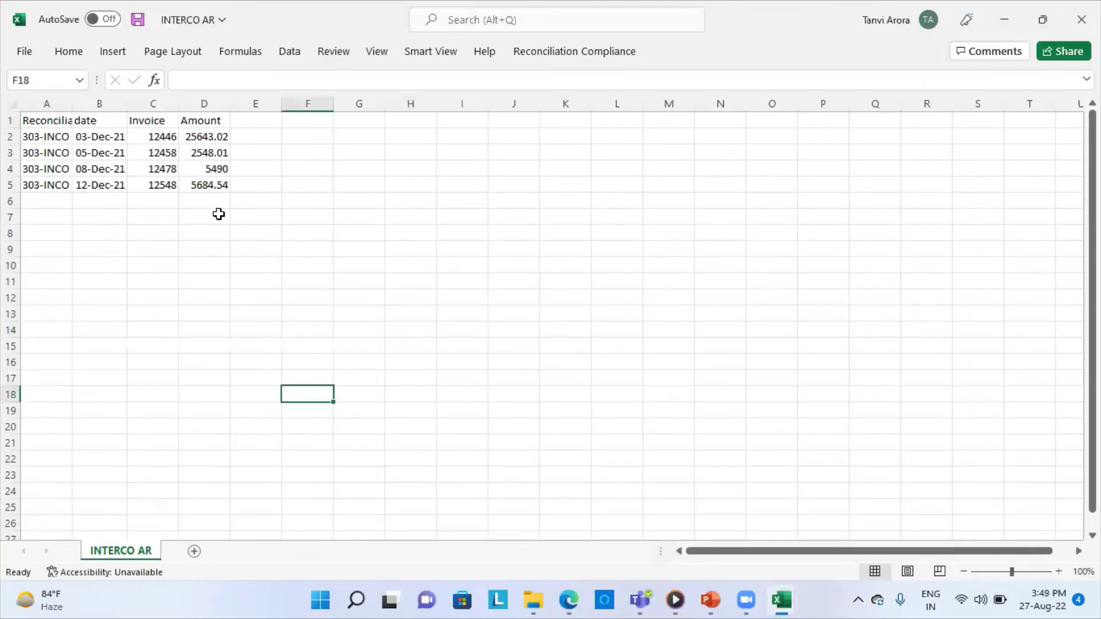
pyautogui.doubleClick(68, 103)
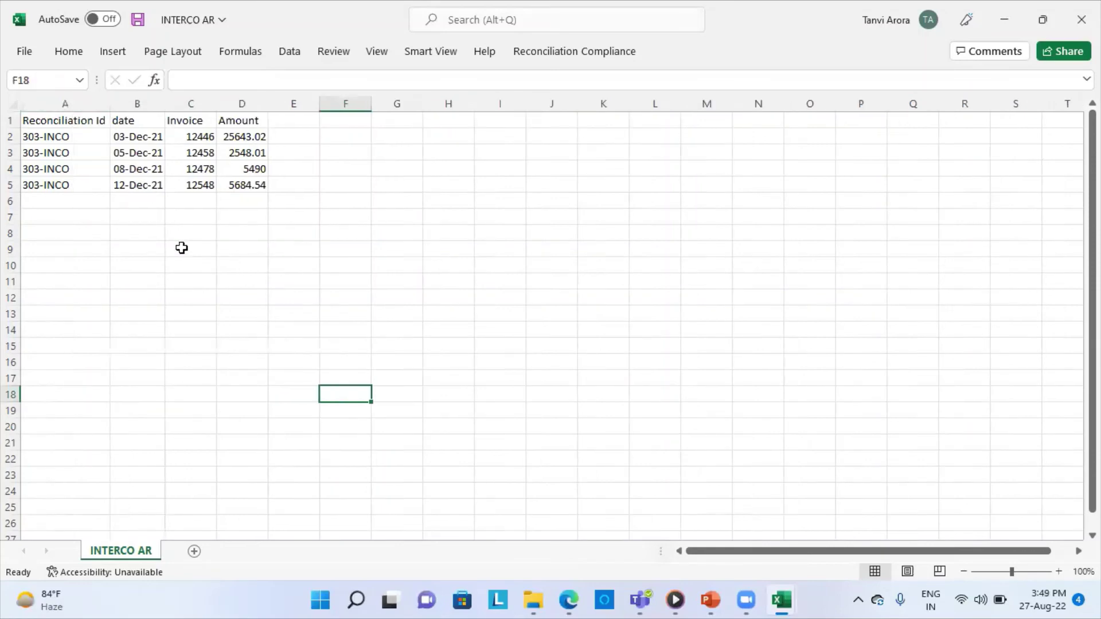
pyautogui.doubleClick(215, 101)
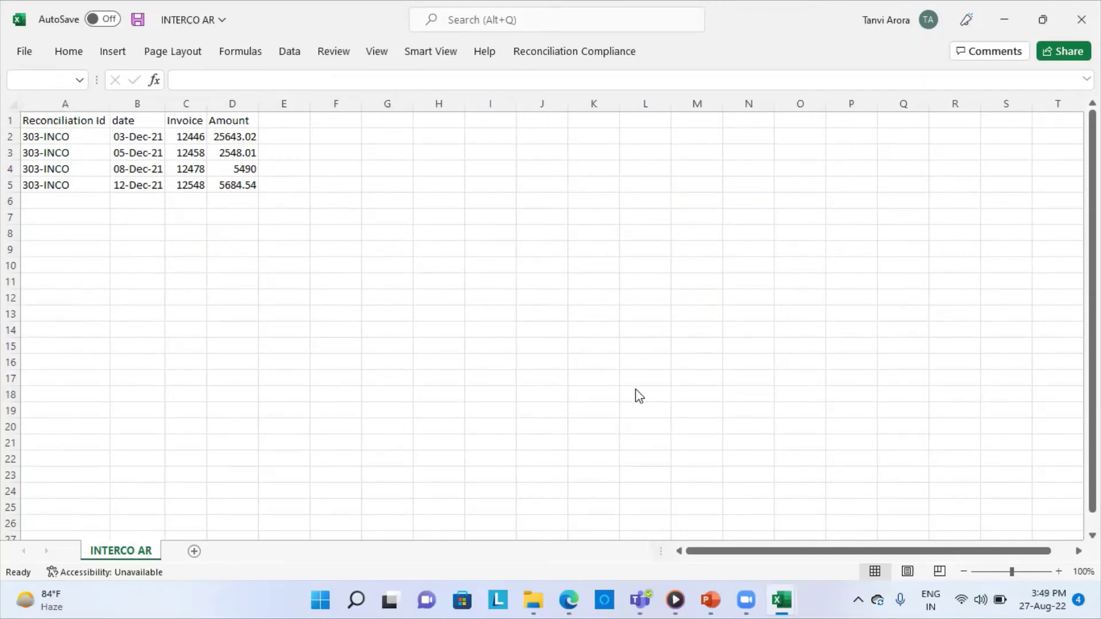
# Step: Return to Account Reconciliation in the browser, submit the intercompany transaction import and refresh the jobs list until the job finishes
pyautogui.click(583, 600)
pyautogui.moveTo(527, 511); pyautogui.dragTo(869, 134)
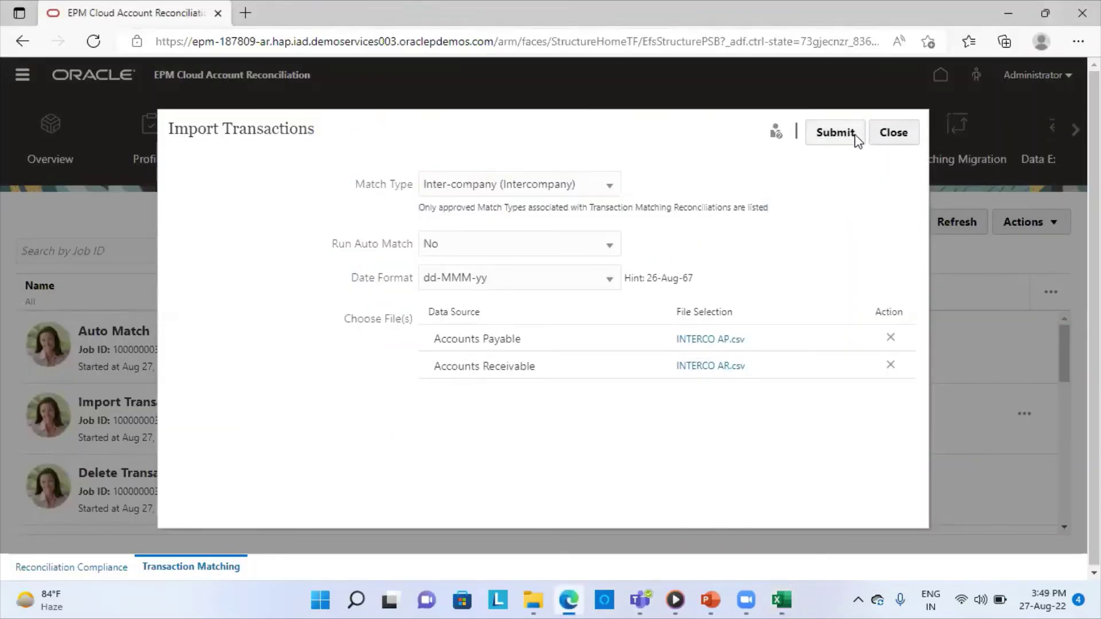
pyautogui.click(855, 137)
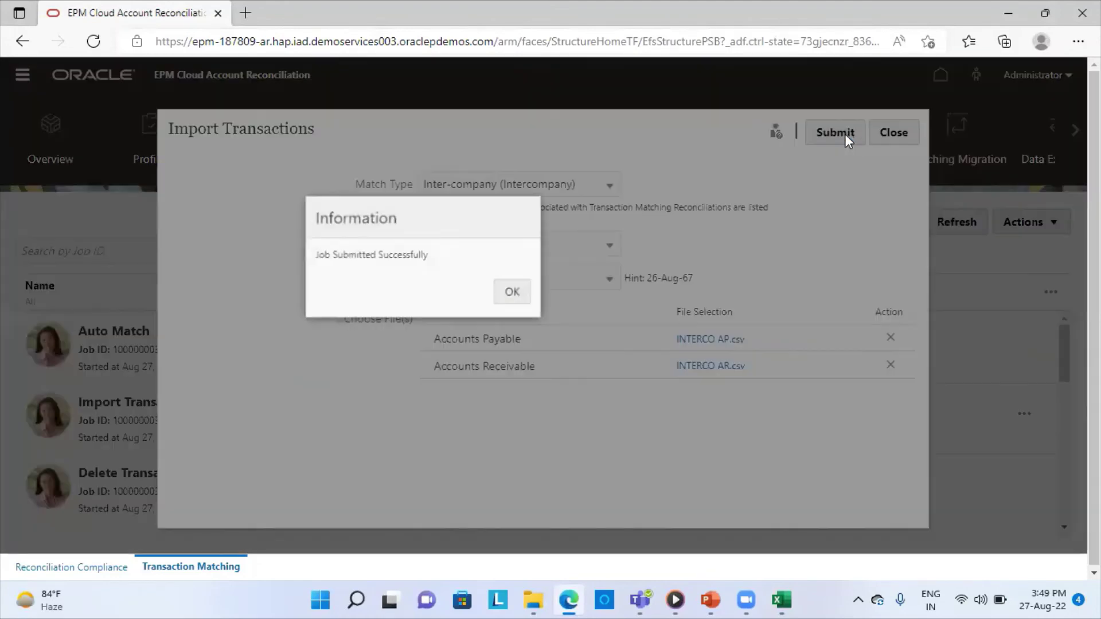
pyautogui.click(508, 293)
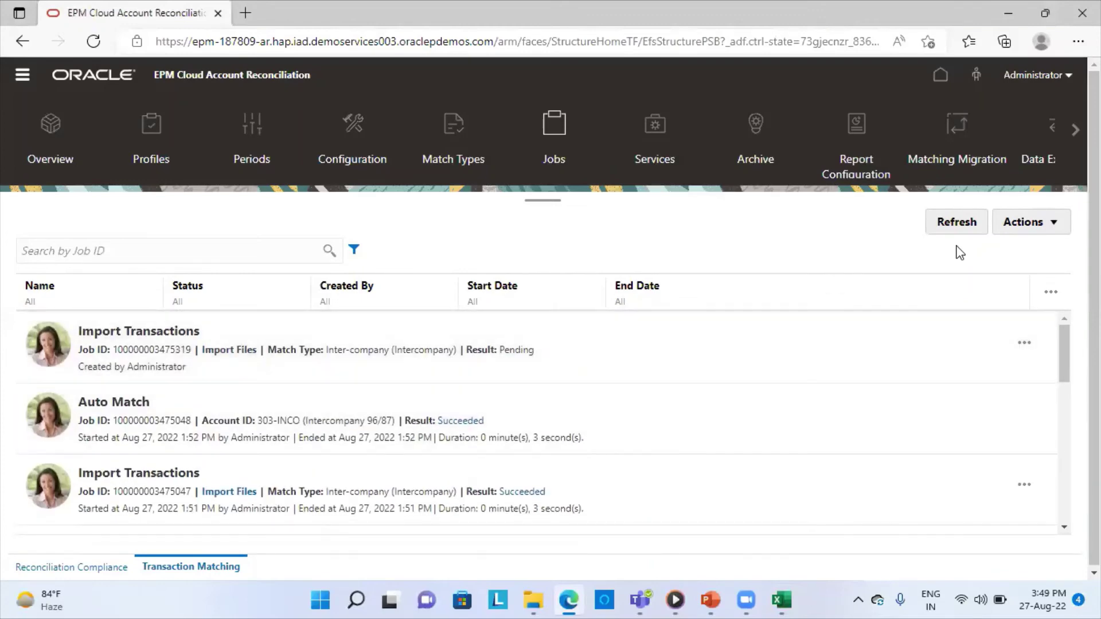
pyautogui.click(961, 225)
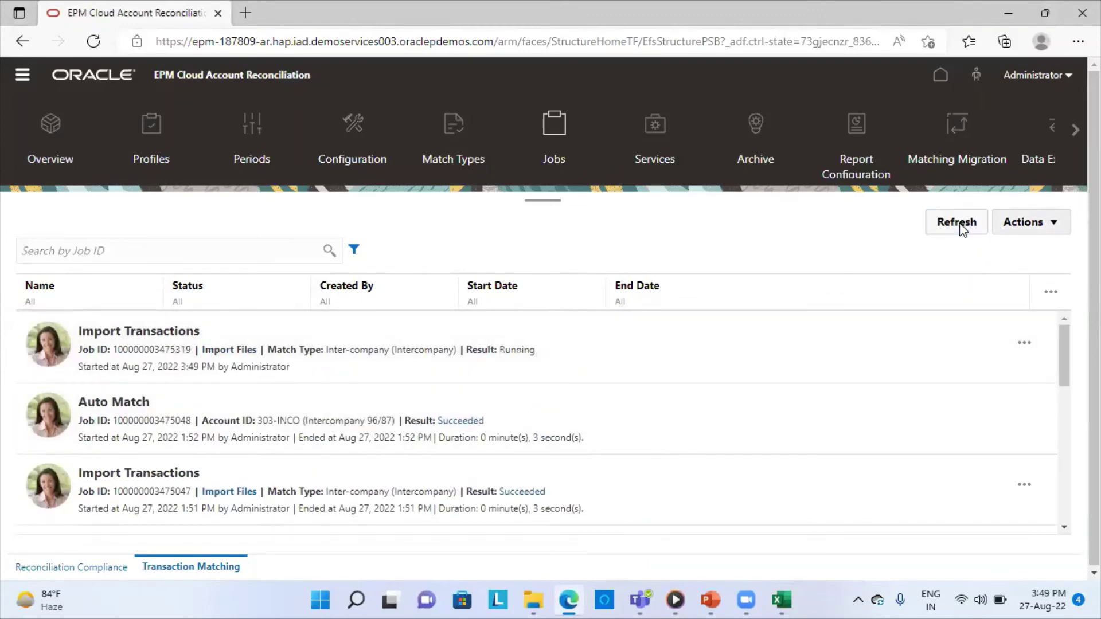
pyautogui.click(961, 228)
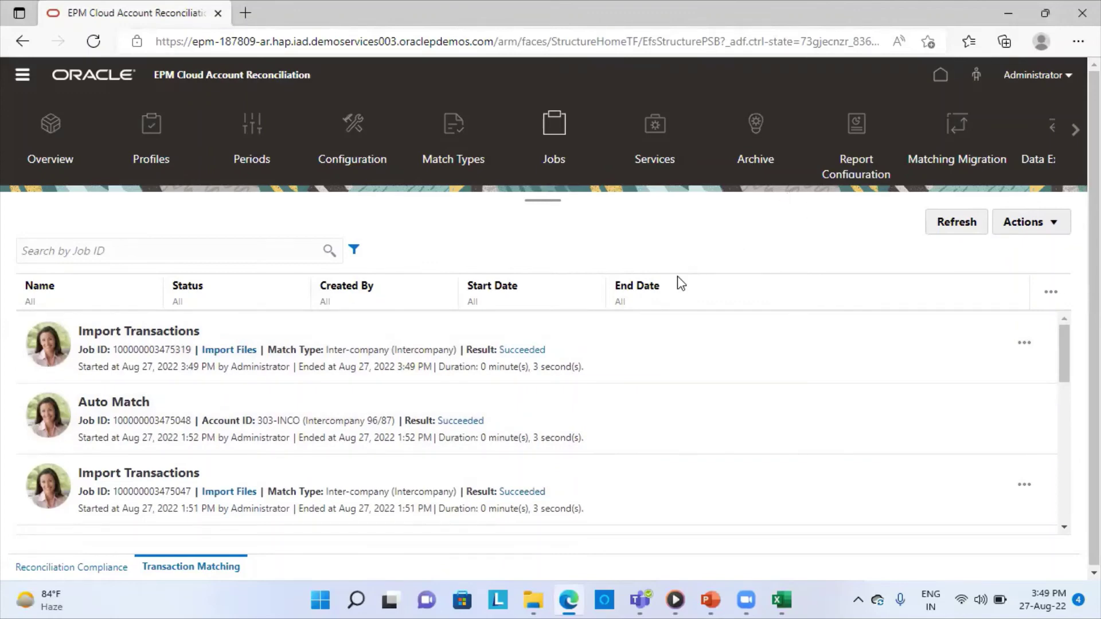
# Step: Go to Matching from the home page, open the Intercompany 96/87 reconciliation and review its unmatched transactions and balancing overview
pyautogui.click(938, 66)
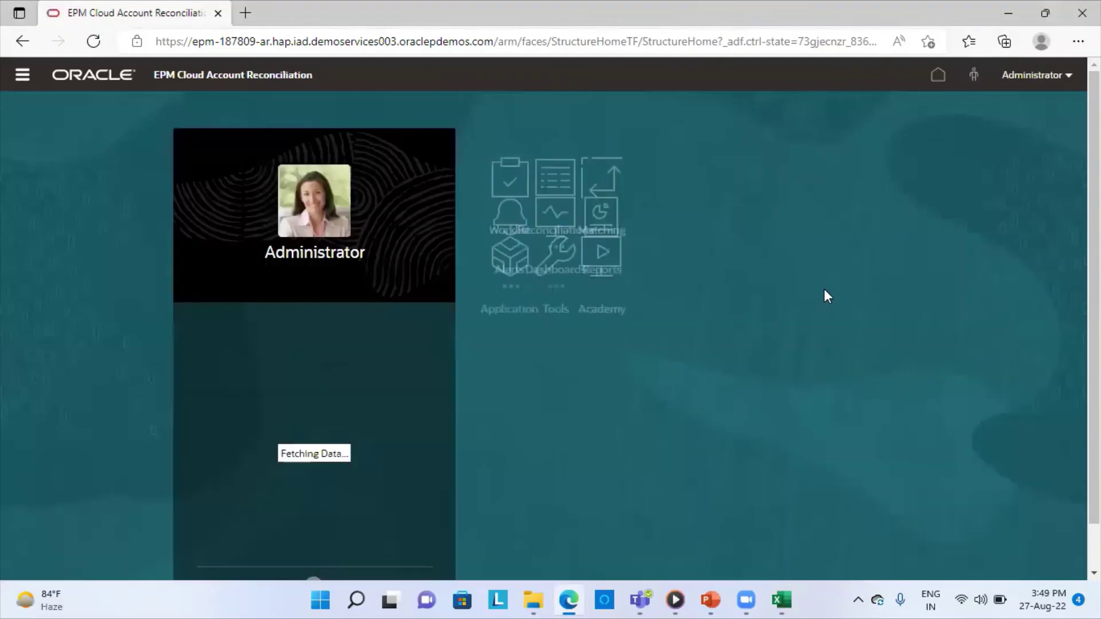
pyautogui.click(805, 199)
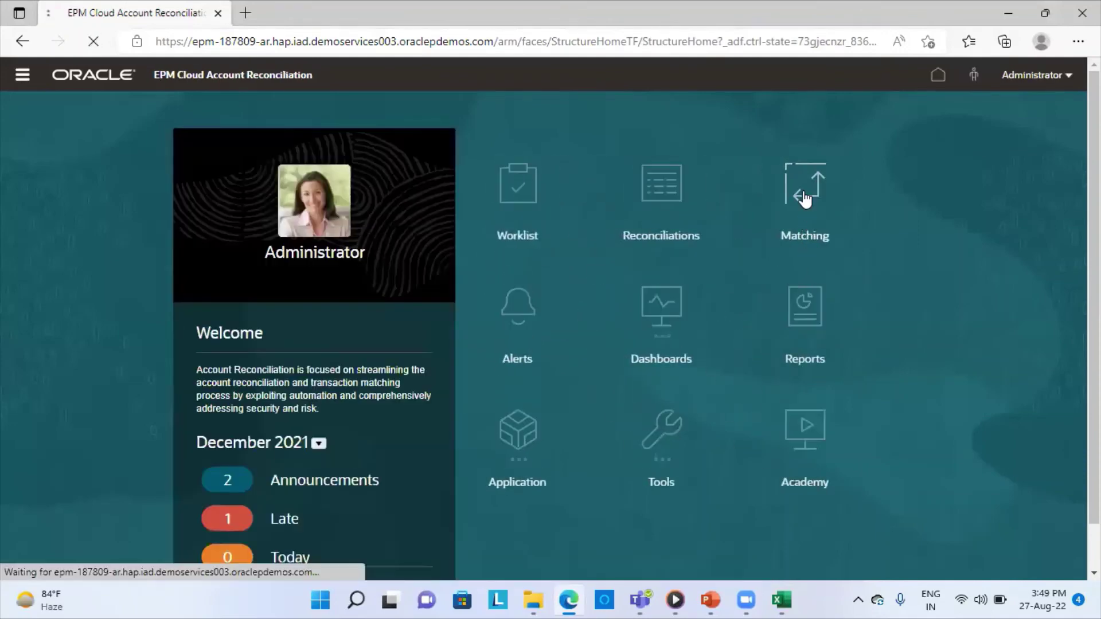
pyautogui.scroll(-3, 243, 494)
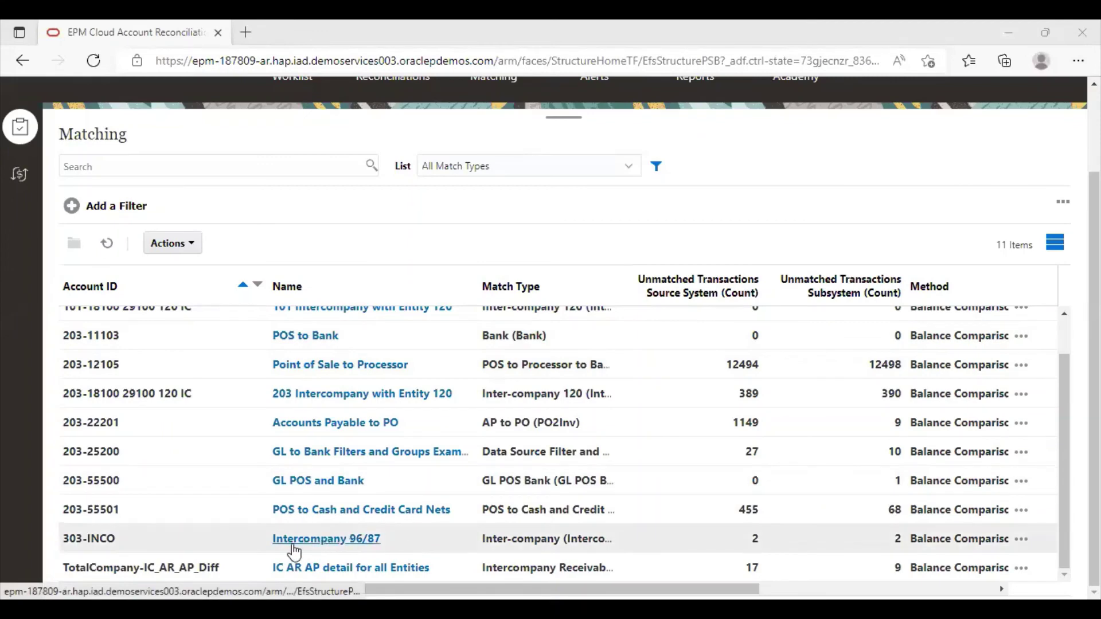
pyautogui.click(313, 538)
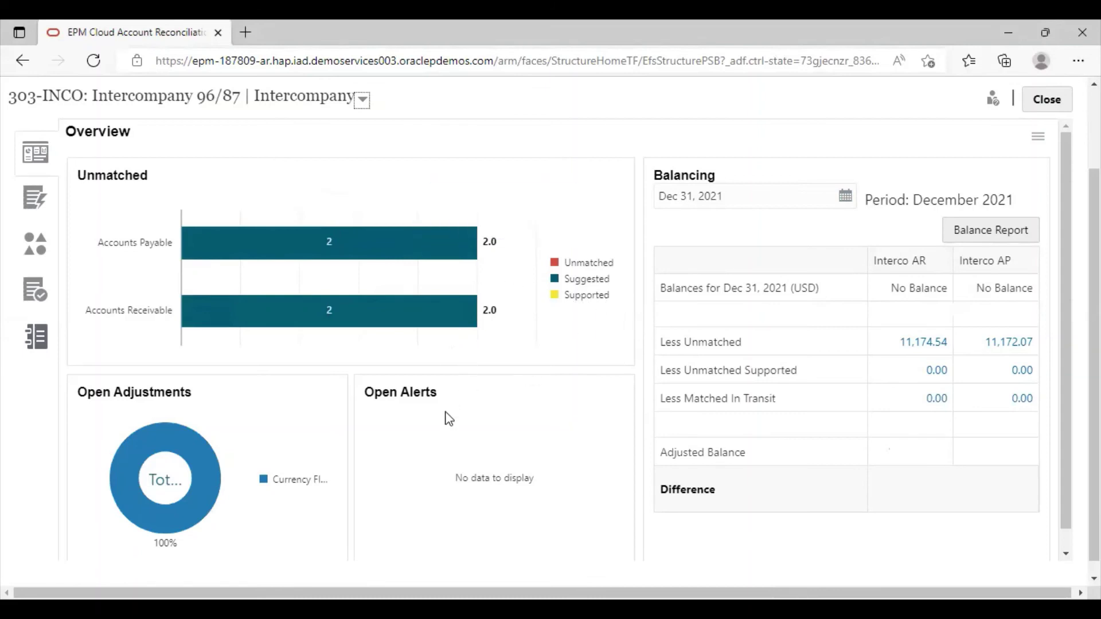
pyautogui.scroll(-1, 449, 419)
pyautogui.scroll(1, 449, 419)
pyautogui.scroll(-1, 293, 435)
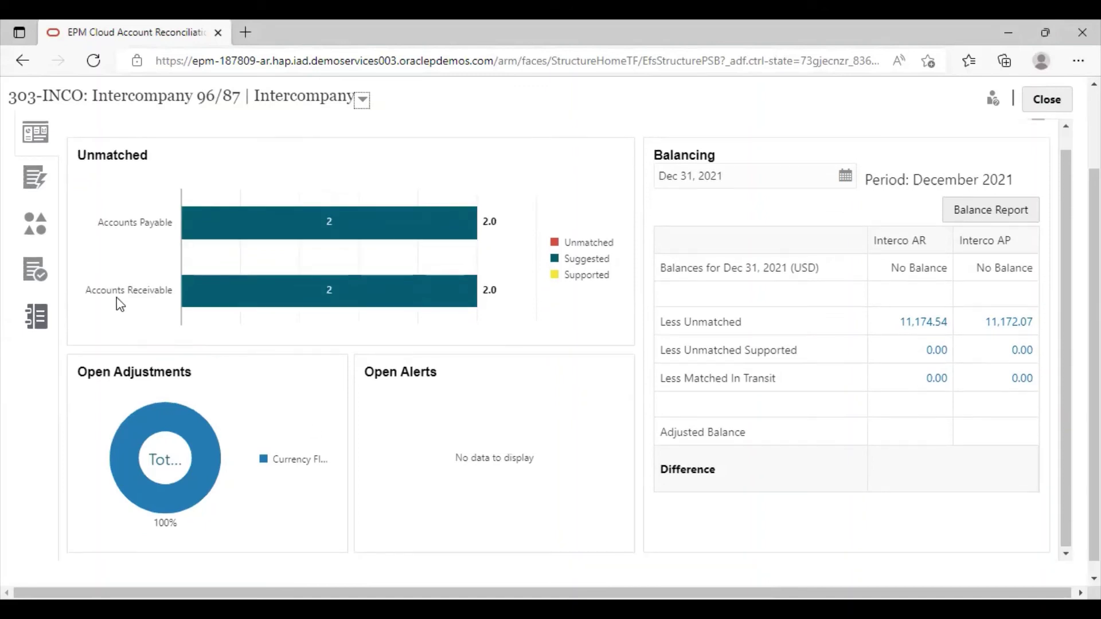
pyautogui.scroll(1, 135, 245)
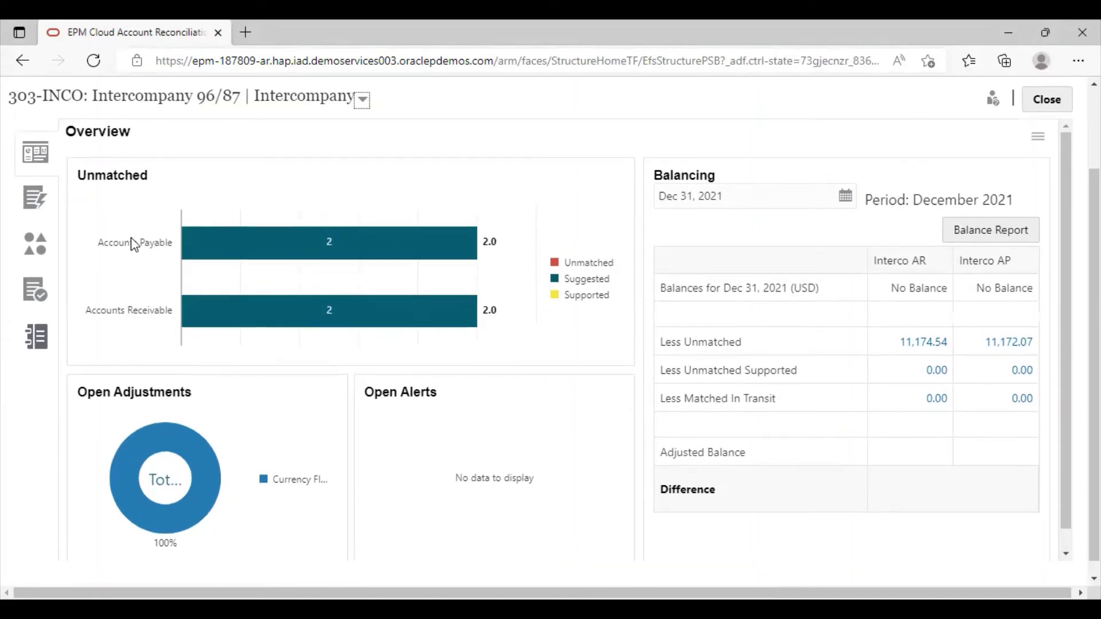
# Step: Open the suggested matches and compare the receivable and payable transactions, variance and adjustment details of the first match
pyautogui.click(37, 200)
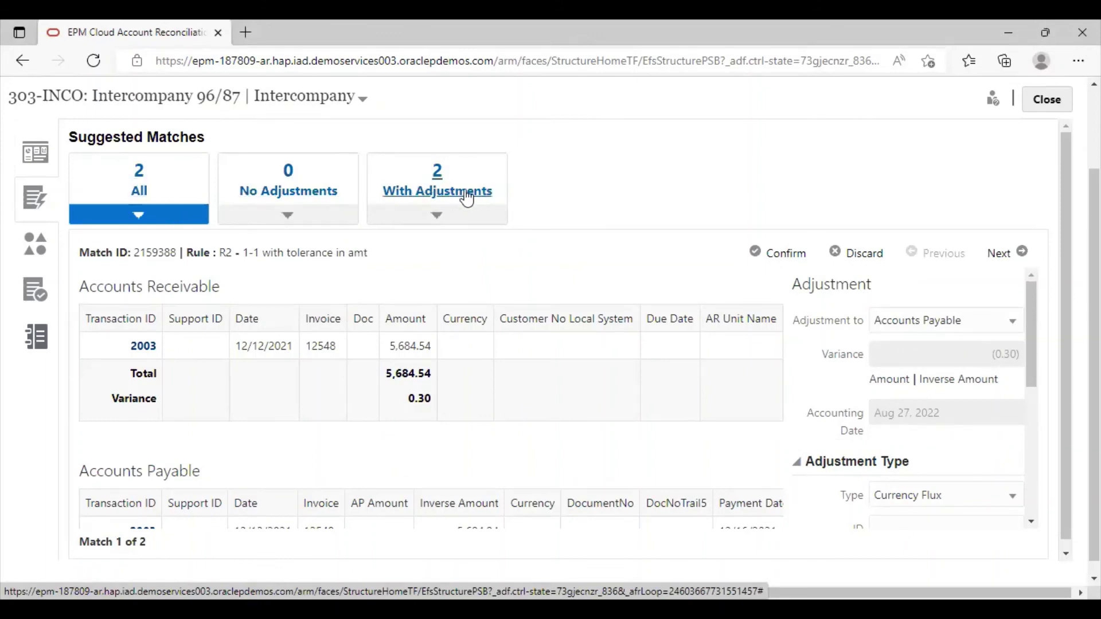
pyautogui.scroll(-1, 420, 365)
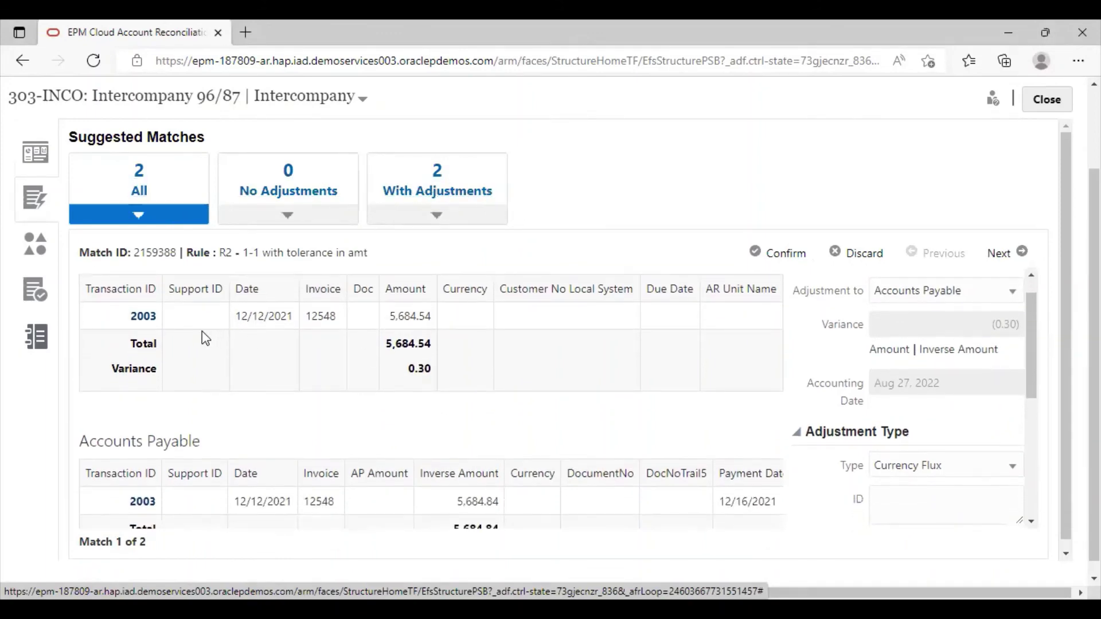
pyautogui.scroll(1, 266, 313)
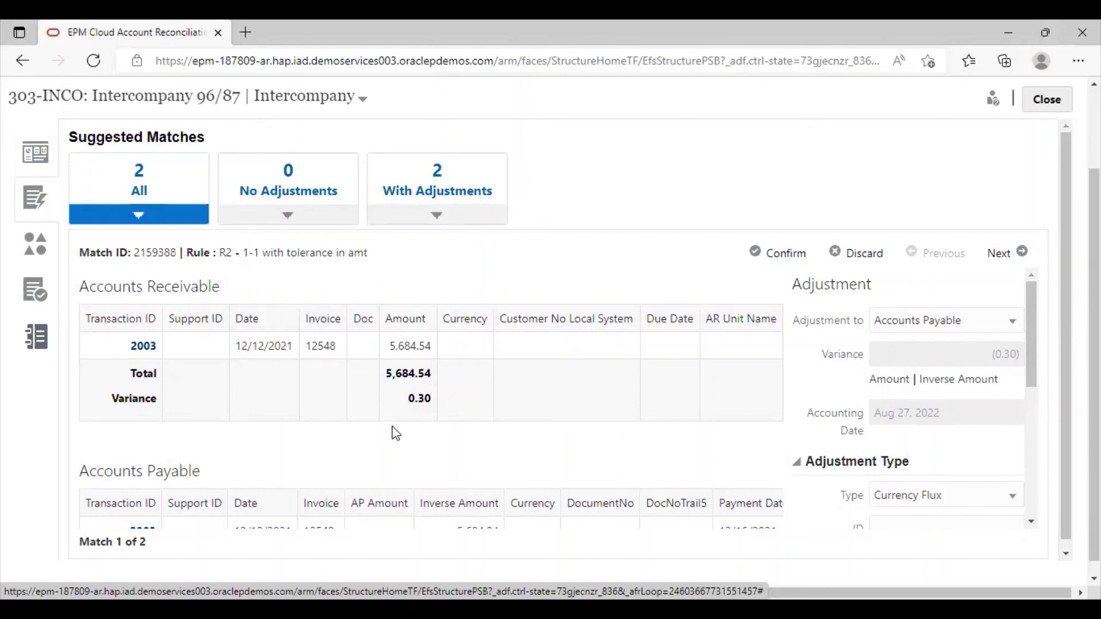
pyautogui.scroll(-1, 396, 433)
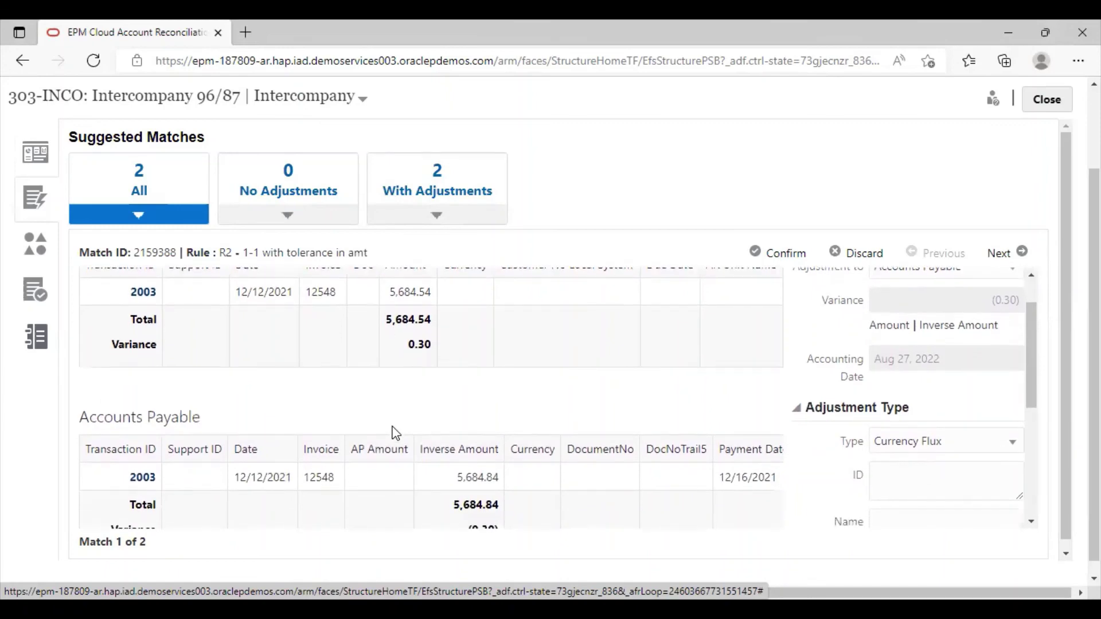
pyautogui.scroll(1, 396, 433)
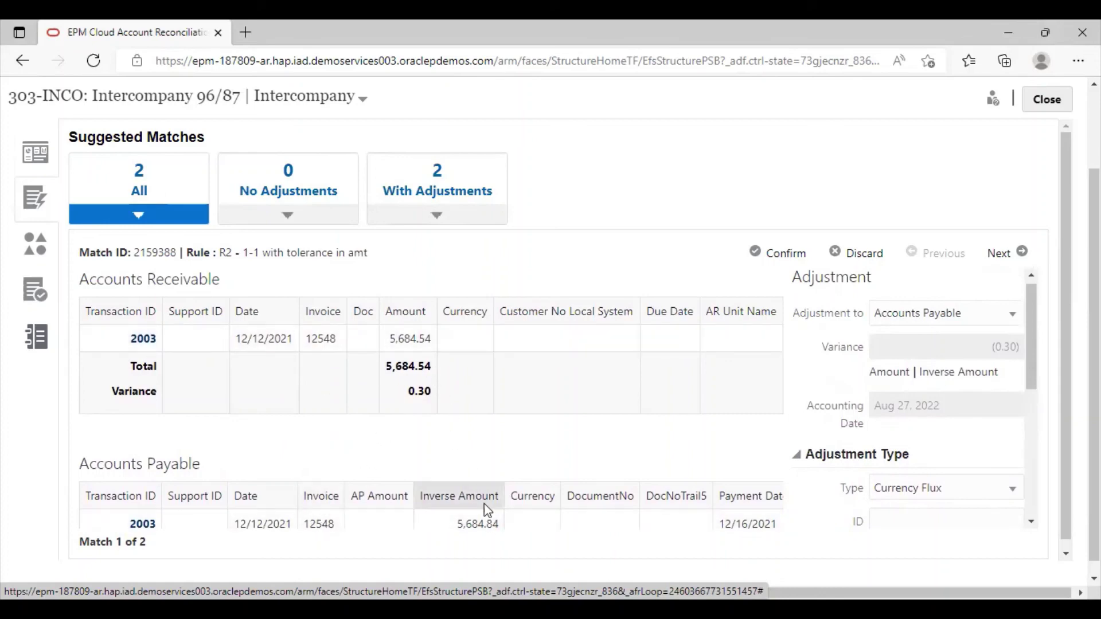
pyautogui.scroll(-3, 484, 503)
pyautogui.scroll(2, 485, 506)
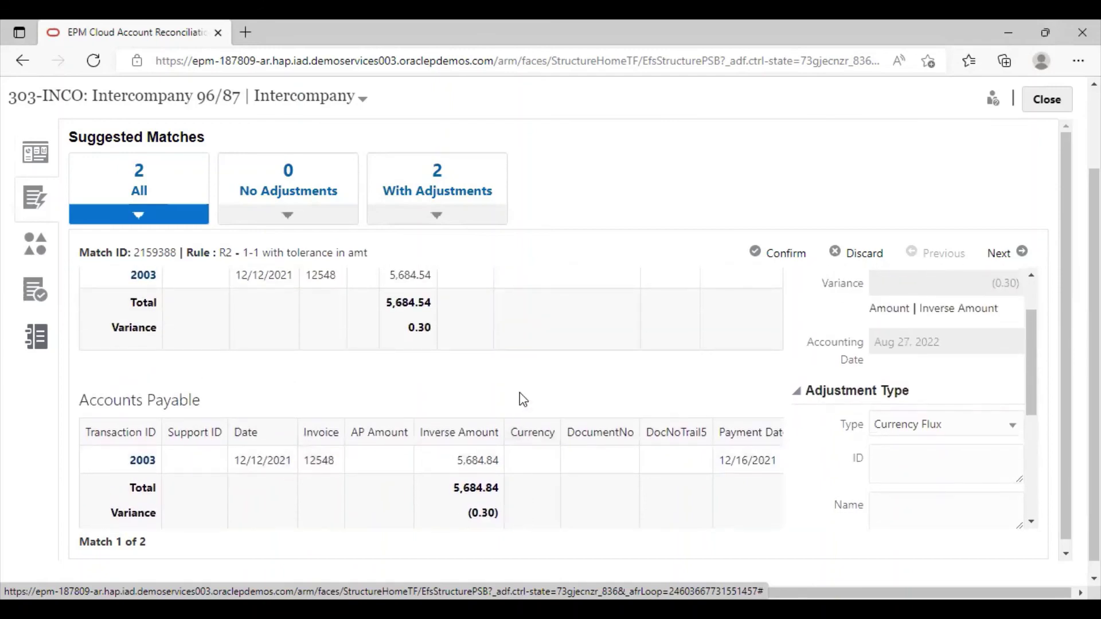
pyautogui.scroll(2, 518, 398)
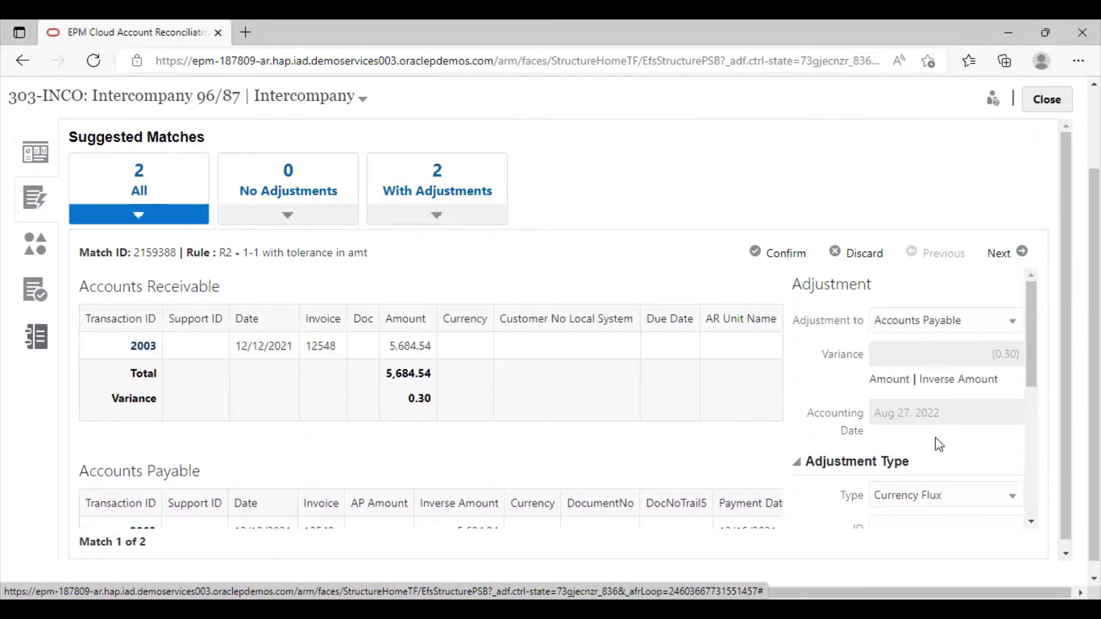
# Step: Enter adjustment ID 12548 and description Rounding Off for the first suggested match, and confirm the match
pyautogui.scroll(-3, 943, 494)
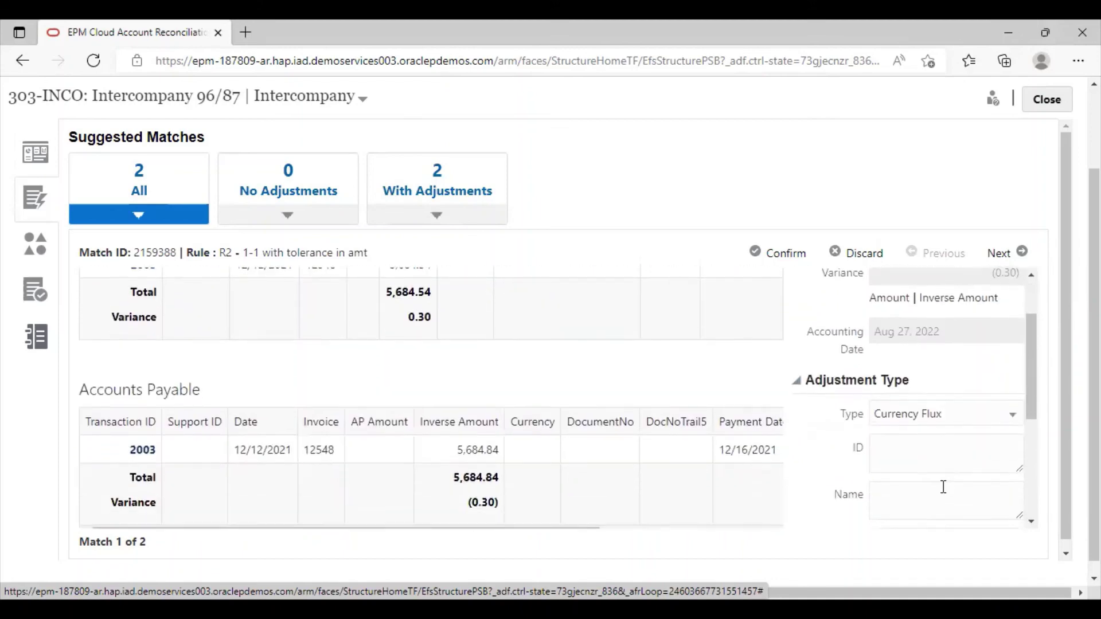
pyautogui.scroll(-1, 943, 487)
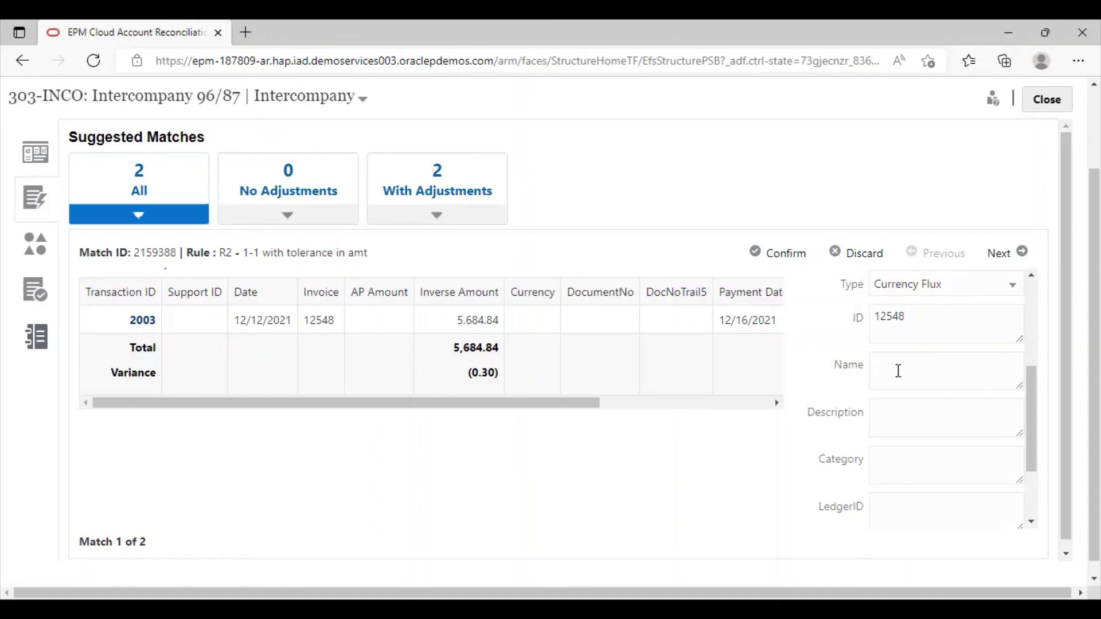
pyautogui.click(963, 432)
pyautogui.write('Rounding Off')
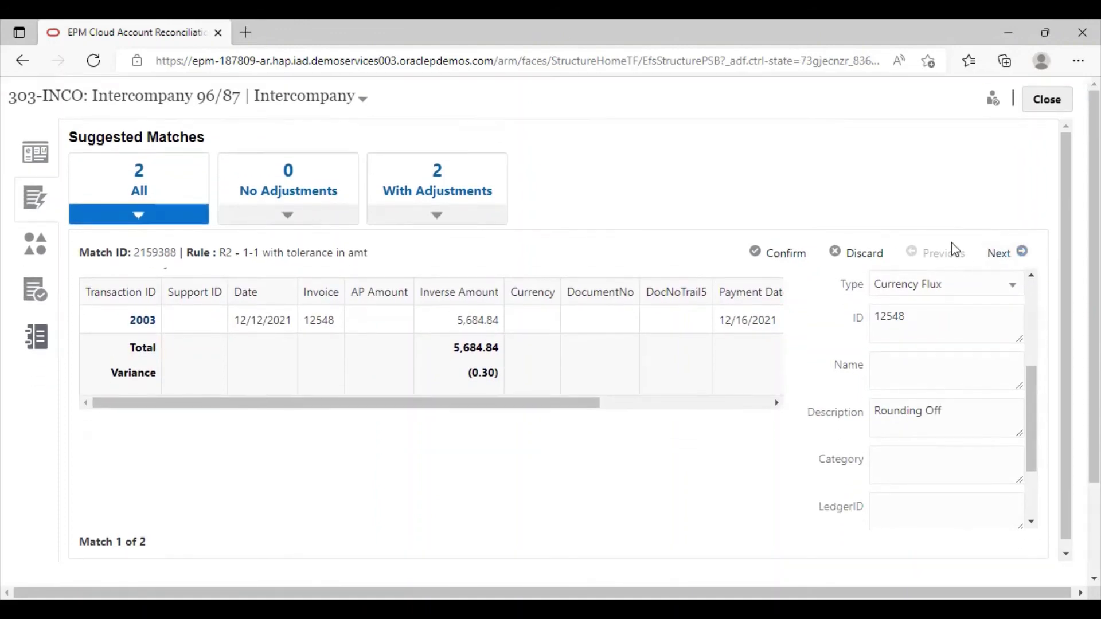
pyautogui.click(773, 260)
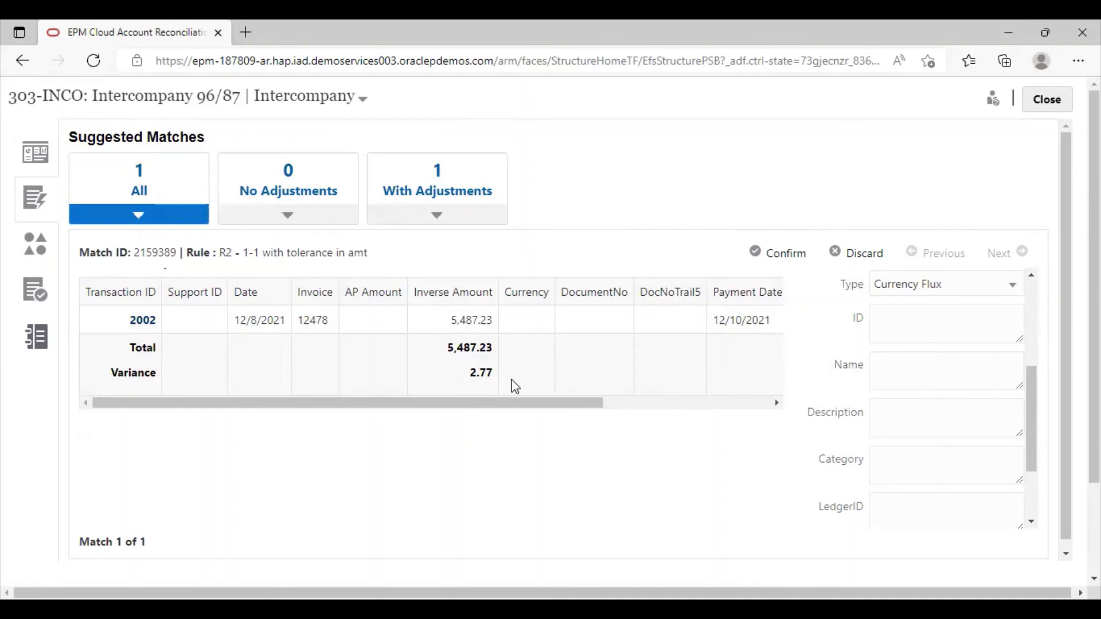
# Step: Review the remaining suggested match for invoice 12478, enter 12478 as its adjustment ID and confirm the match
pyautogui.scroll(1, 513, 385)
pyautogui.scroll(2, 516, 387)
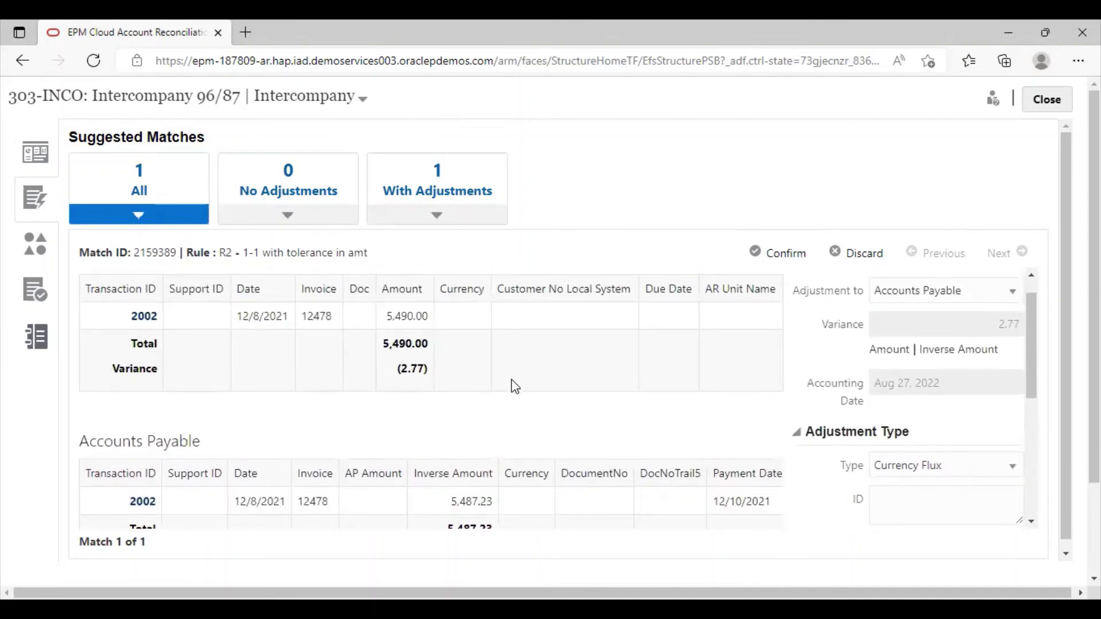
pyautogui.scroll(-1, 515, 388)
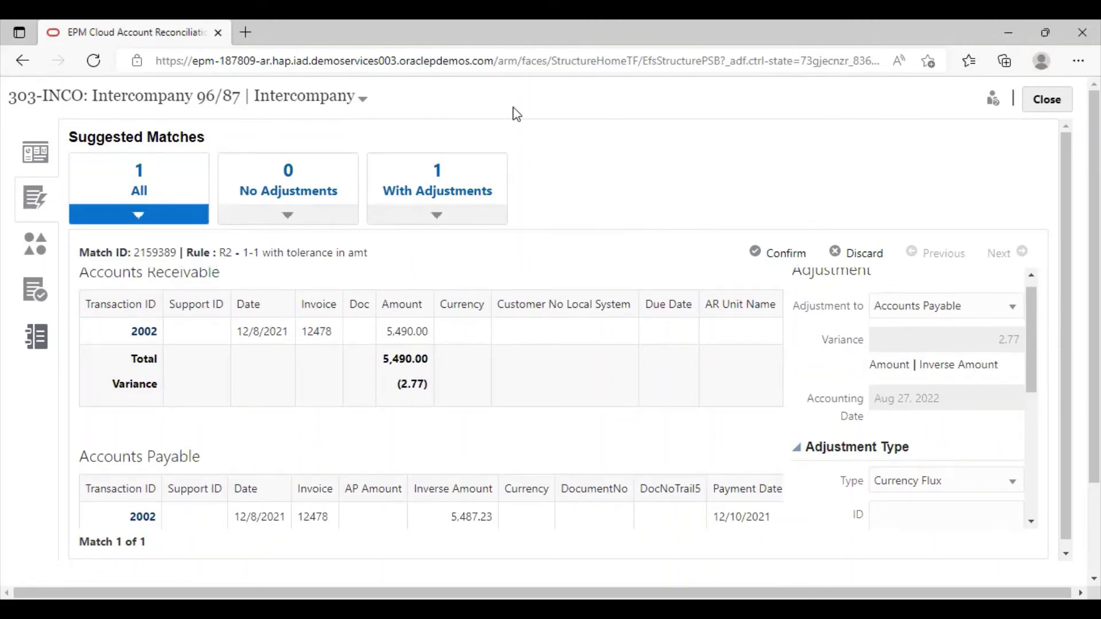
pyautogui.scroll(-2, 473, 331)
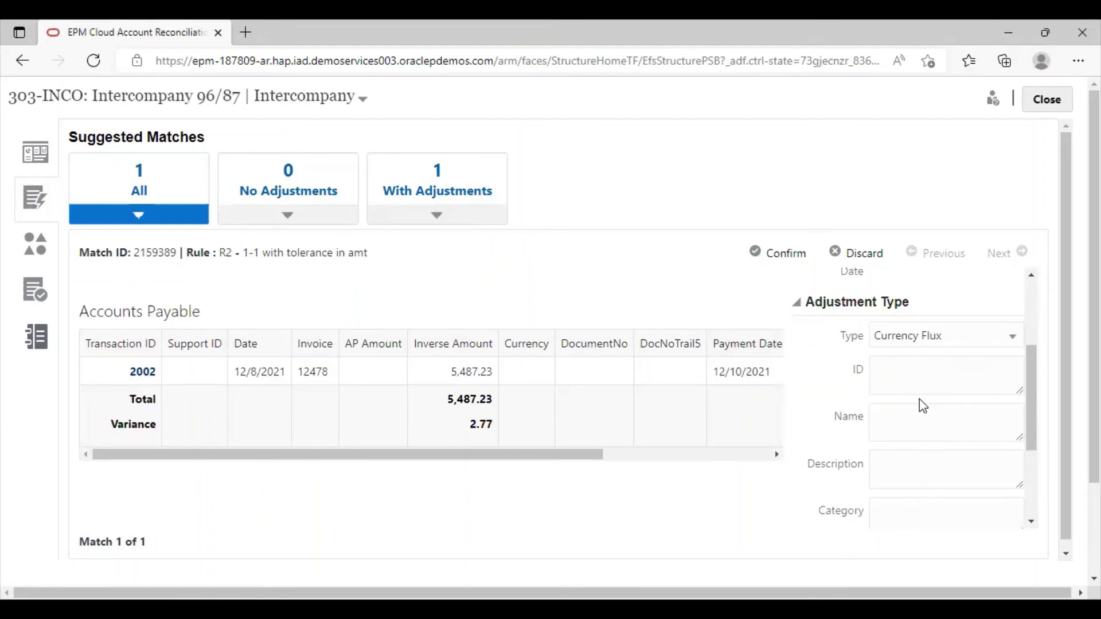
pyautogui.click(917, 381)
pyautogui.scroll(2, 920, 386)
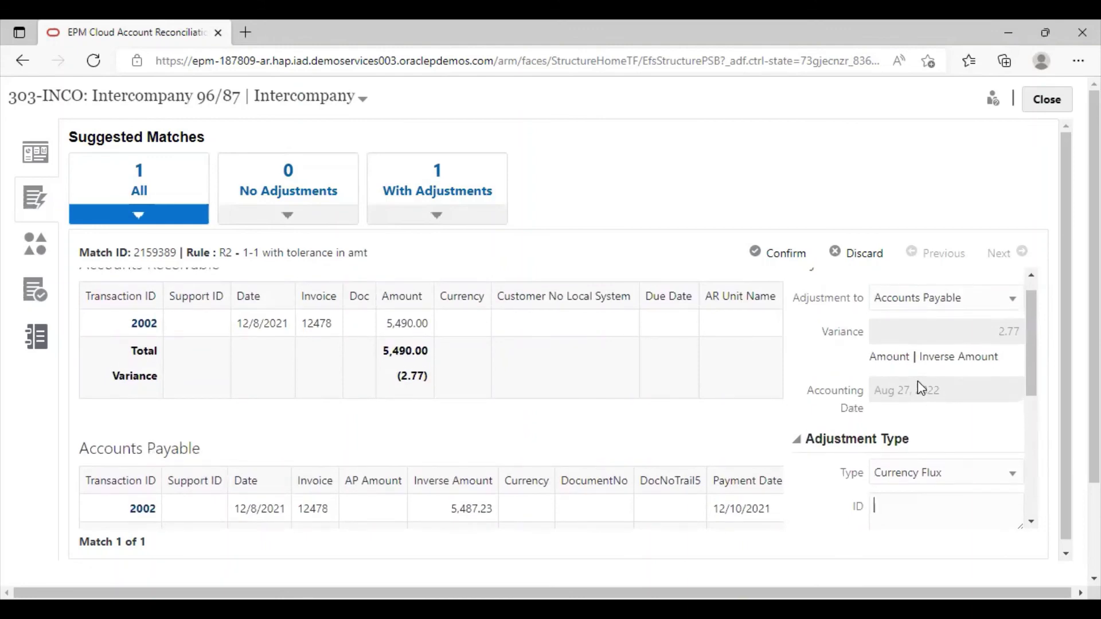
pyautogui.write('12478')
pyautogui.click(788, 259)
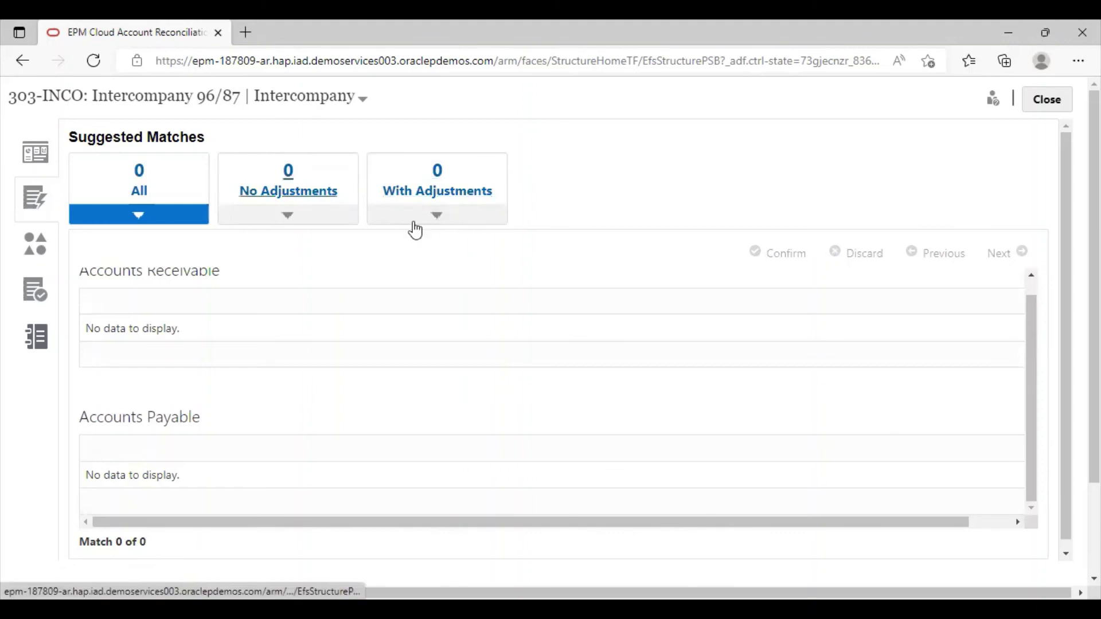
# Step: Check the unmatched transactions and the list of matches, and return to the reconciliation's overview to review the balancing
pyautogui.scroll(-1, 323, 401)
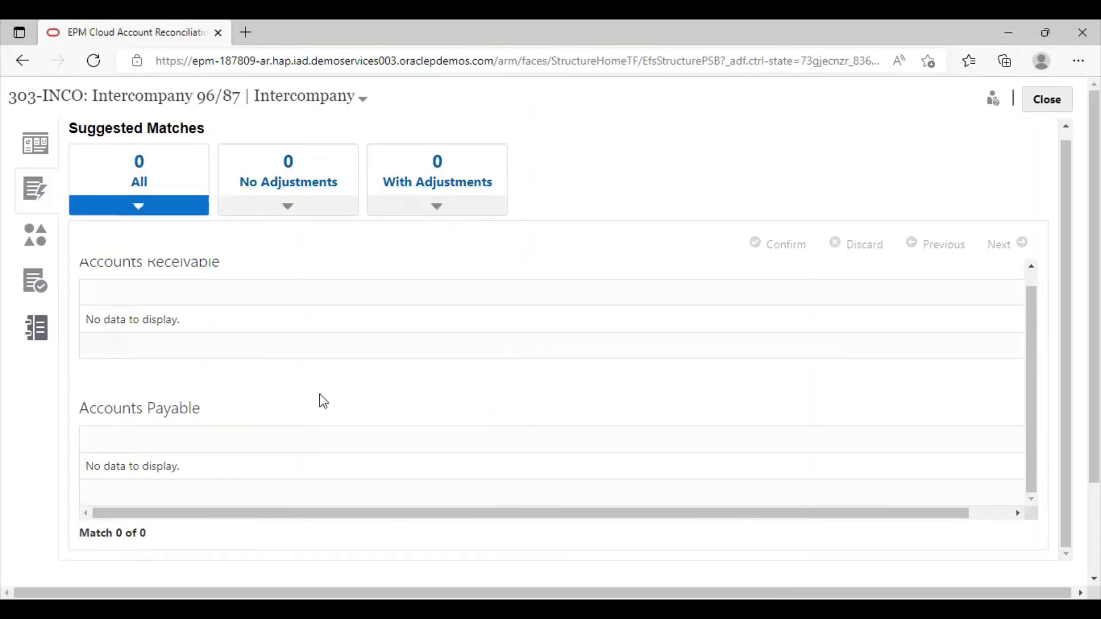
pyautogui.click(36, 237)
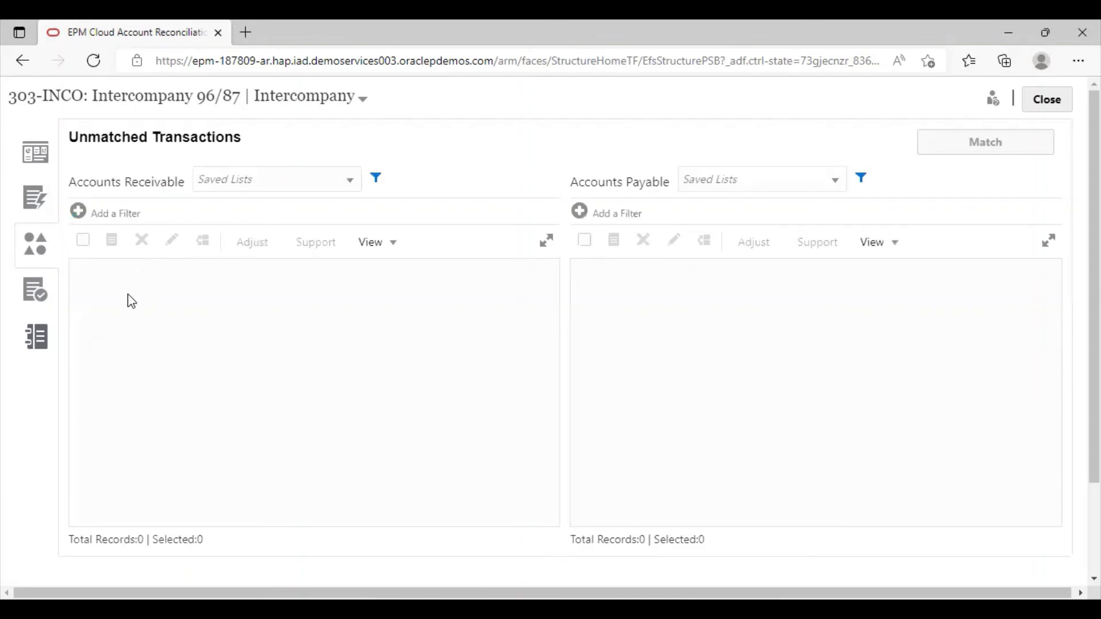
pyautogui.click(36, 291)
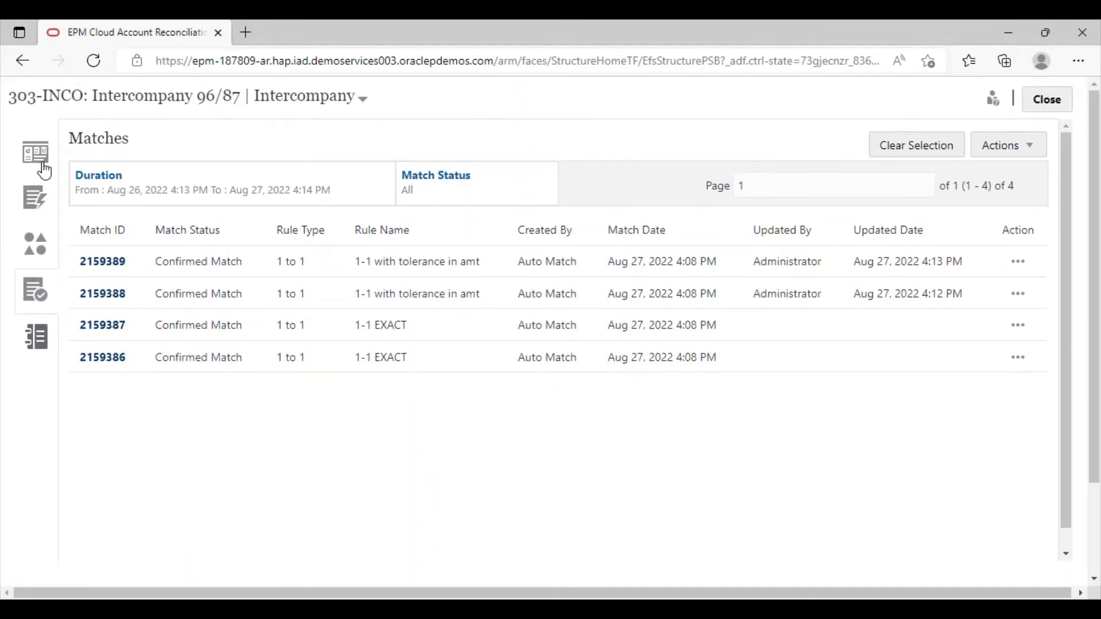
pyautogui.click(45, 171)
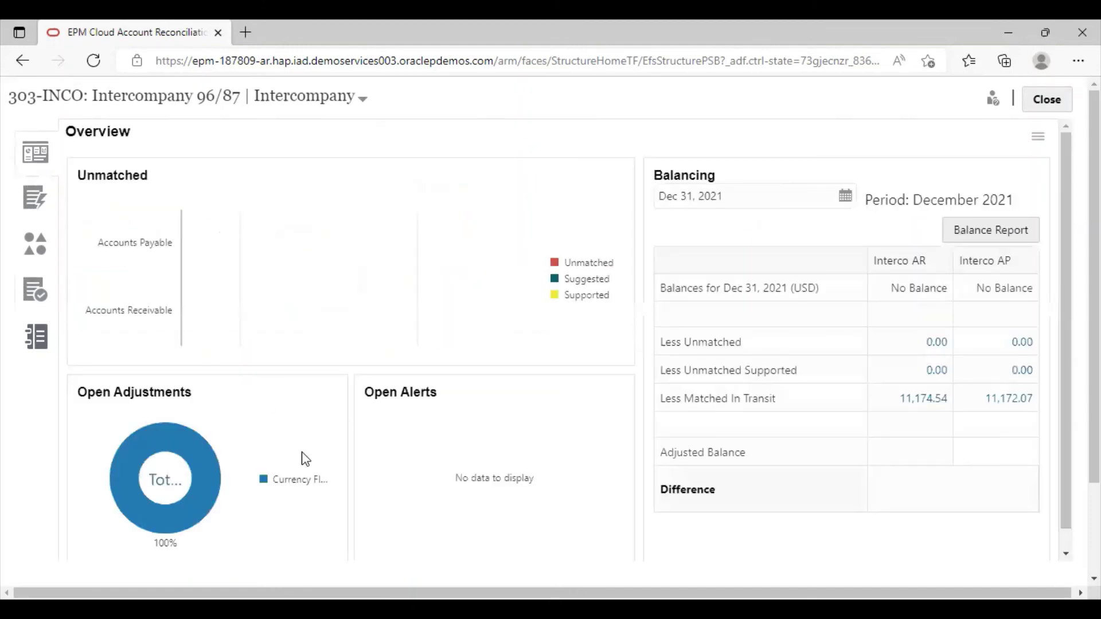